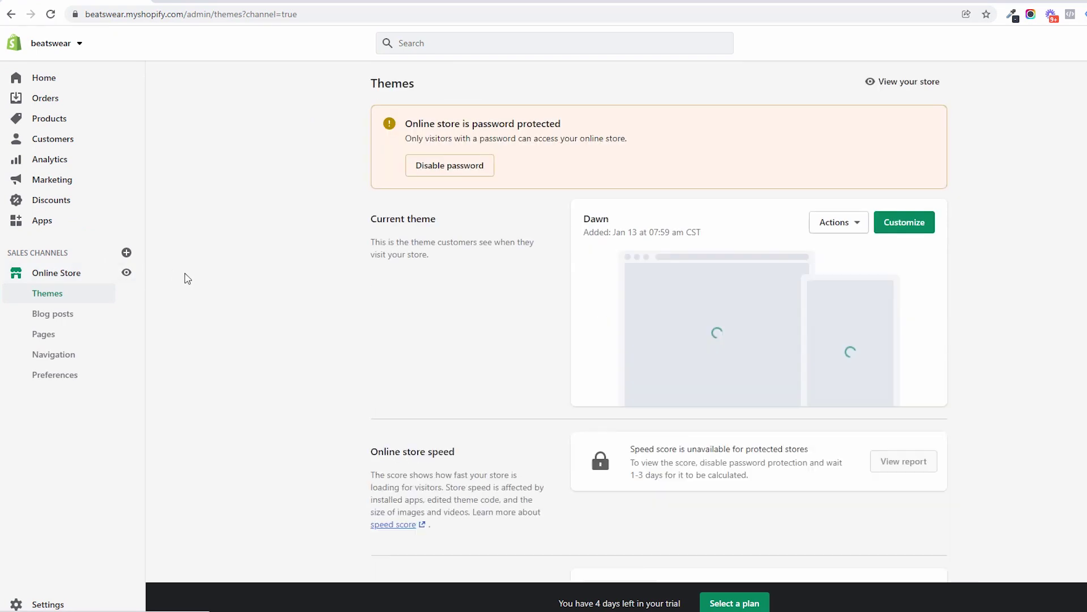
# Step: Scroll past the Online Store themes and read through the Preferences page
pyautogui.scroll(-3, 285, 312)
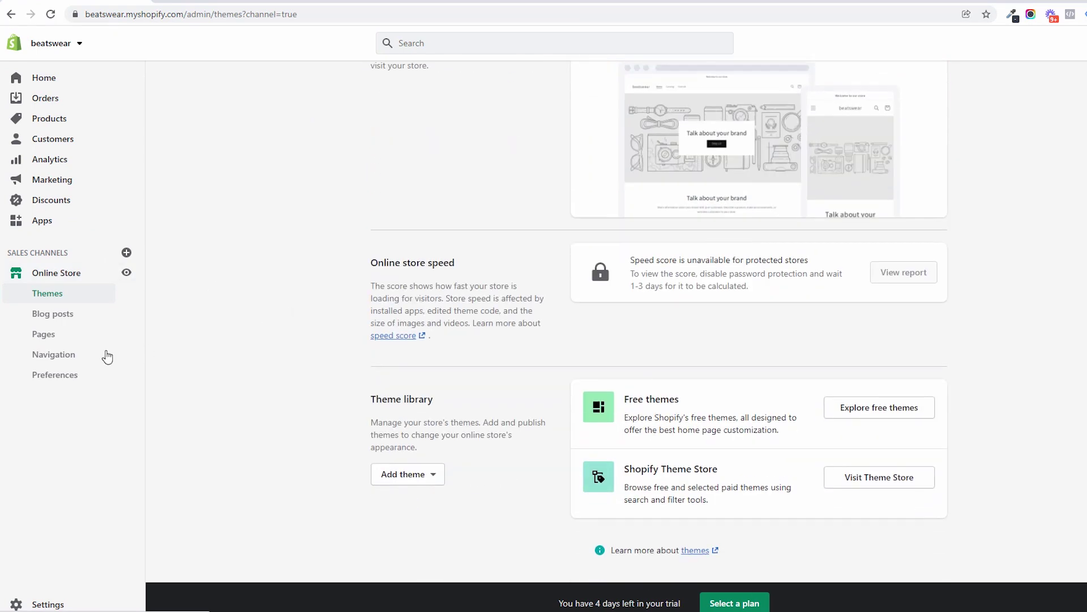
pyautogui.click(51, 382)
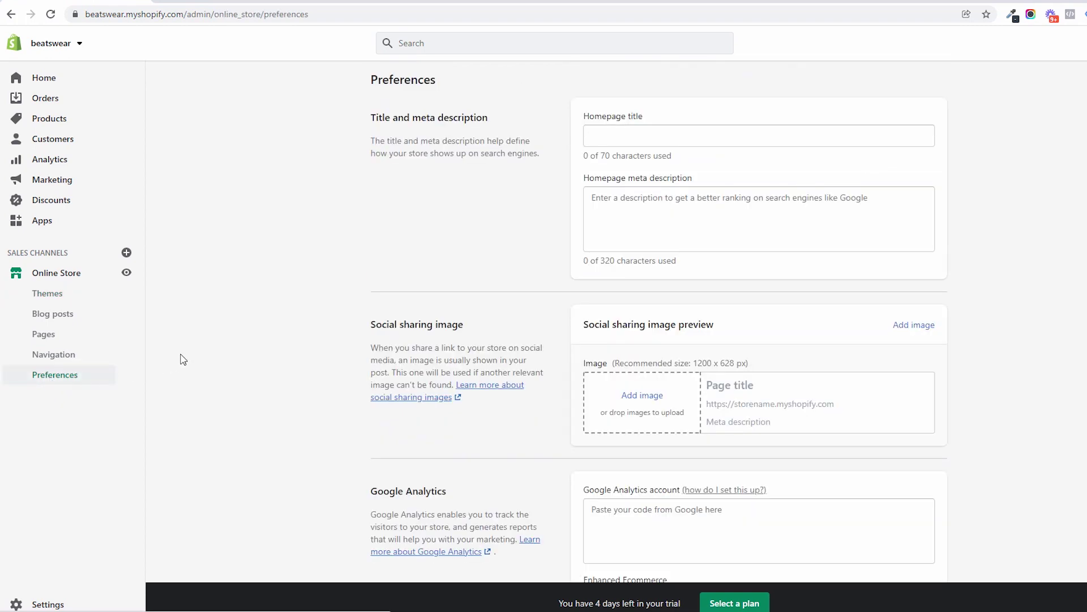
pyautogui.scroll(-9, 627, 456)
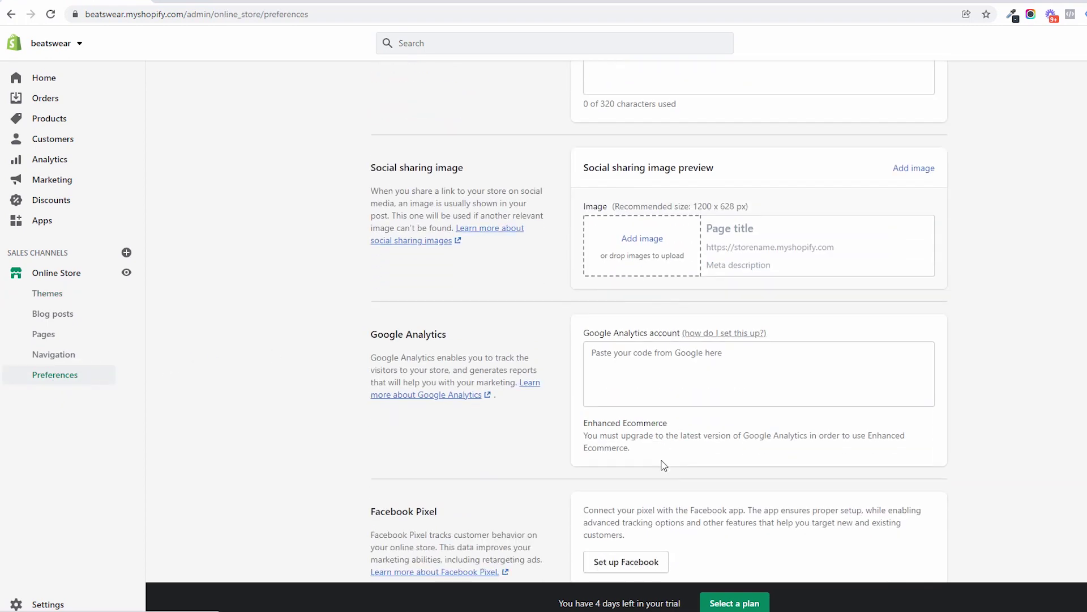
pyautogui.scroll(-9, 663, 461)
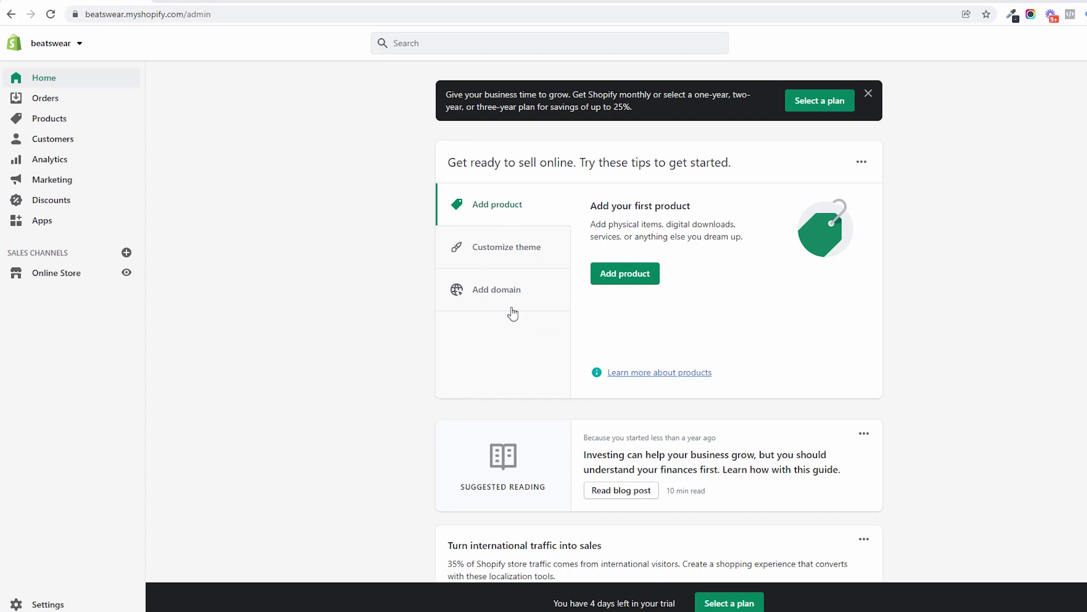
pyautogui.click(486, 249)
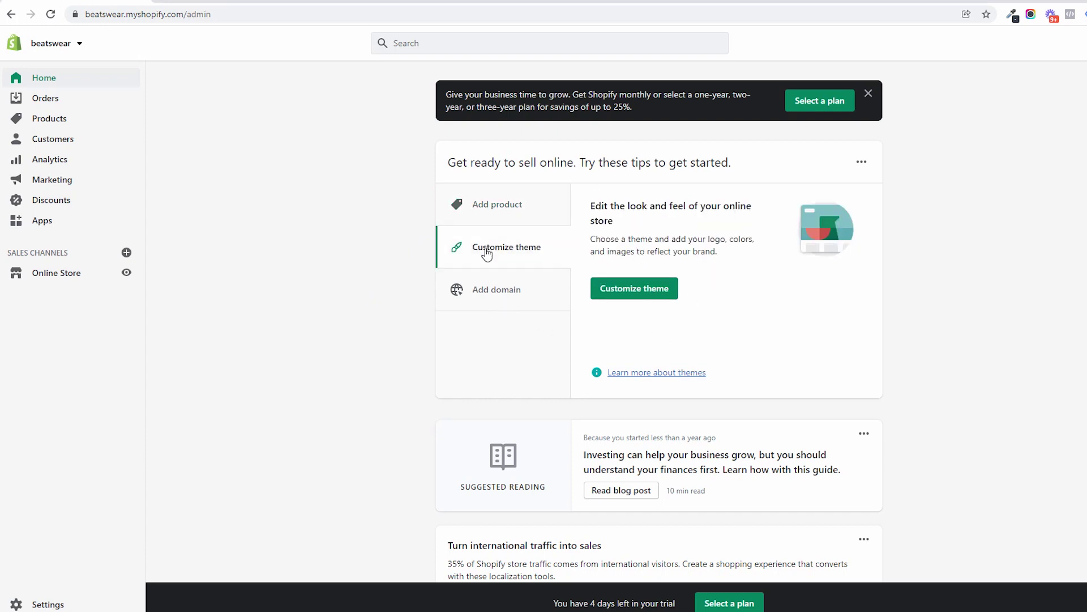
pyautogui.click(489, 291)
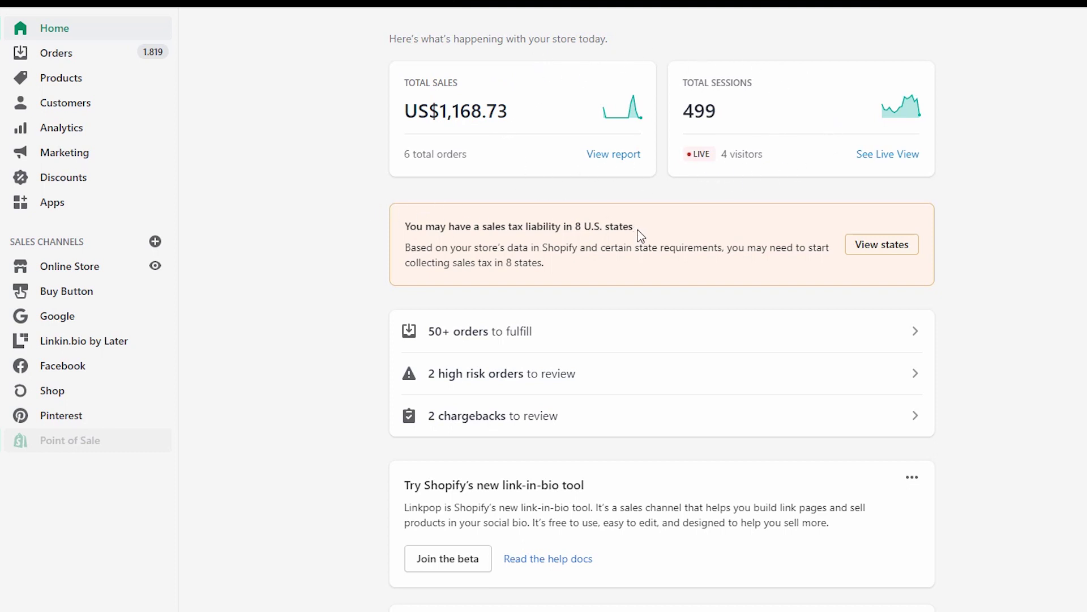
pyautogui.moveTo(640, 235); pyautogui.dragTo(347, 226)
pyautogui.click(804, 265)
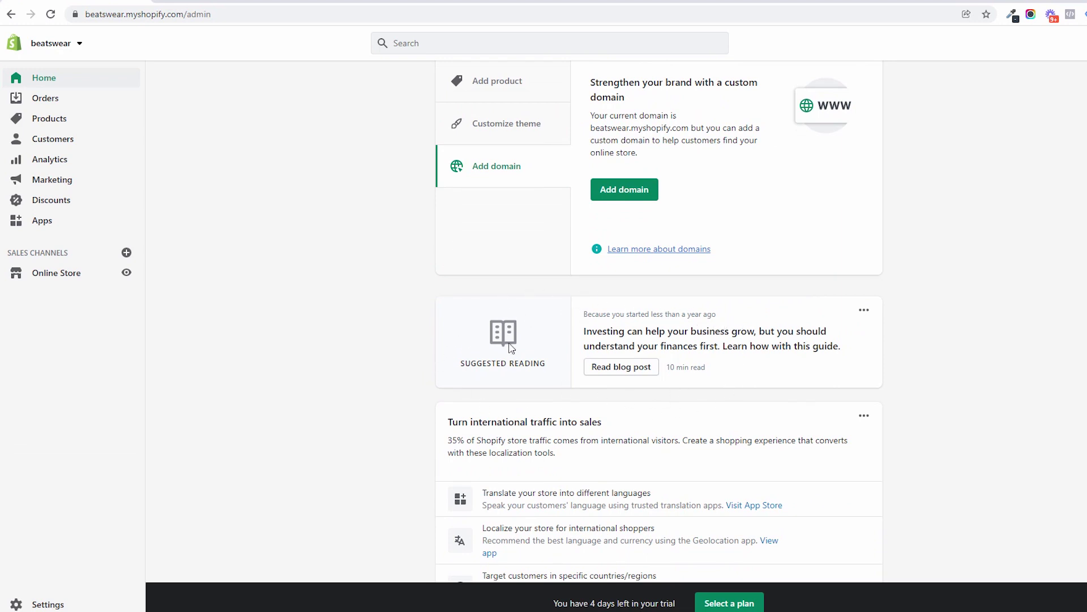
pyautogui.moveTo(473, 366); pyautogui.dragTo(559, 370)
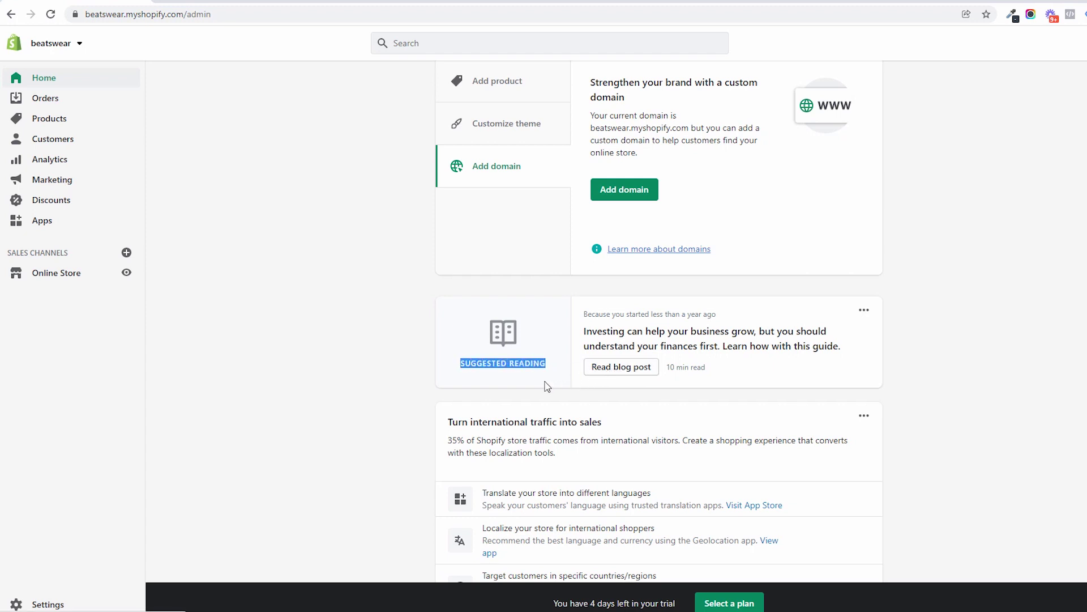
pyautogui.click(426, 393)
pyautogui.scroll(-2, 428, 396)
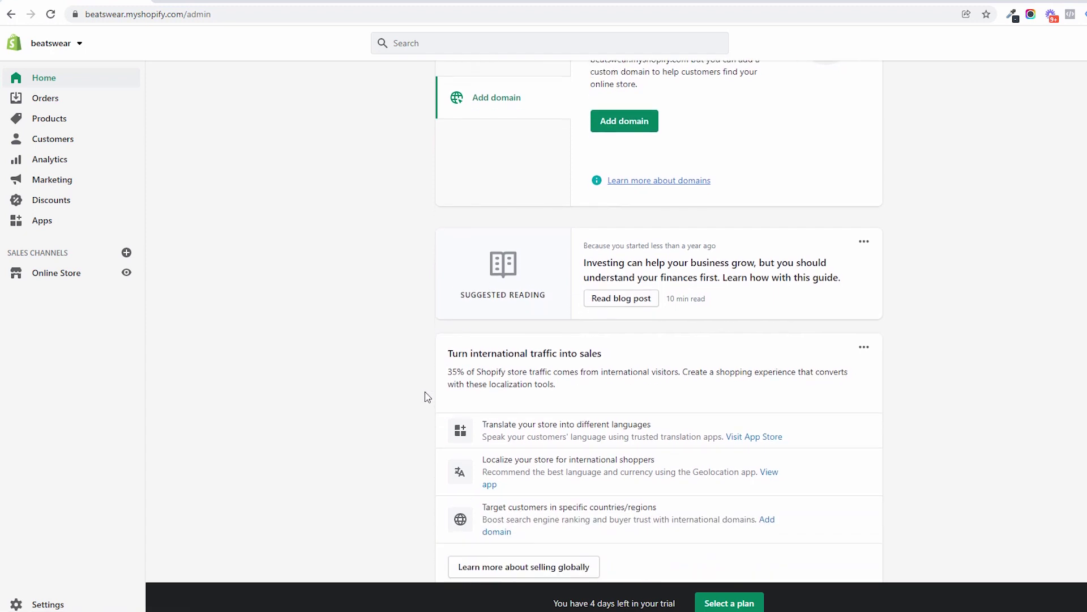
pyautogui.scroll(-2, 426, 395)
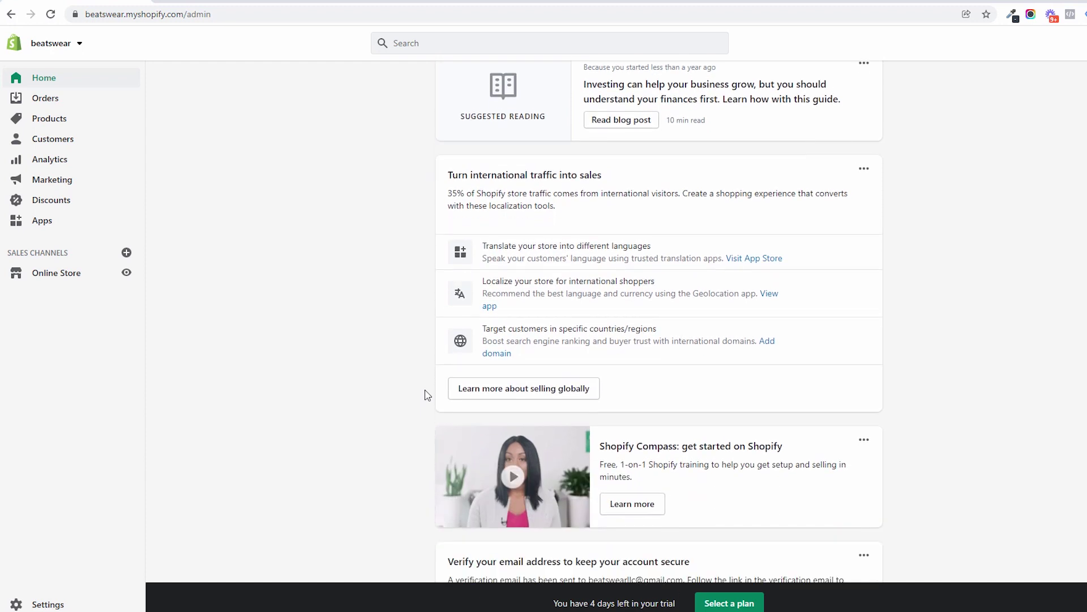
pyautogui.scroll(-1, 540, 399)
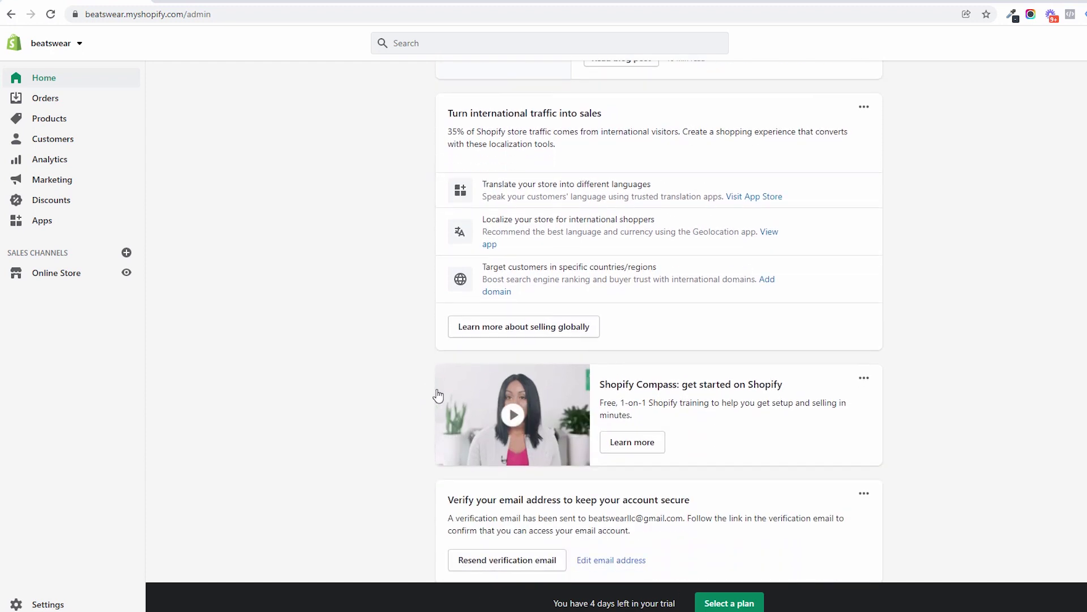
pyautogui.scroll(-2, 431, 394)
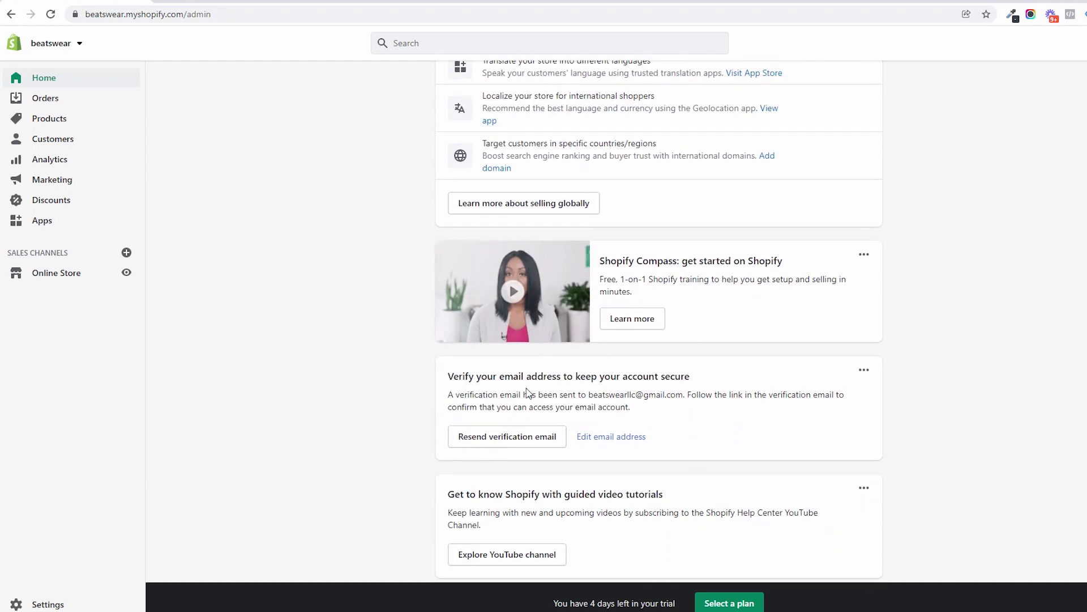
pyautogui.moveTo(596, 265); pyautogui.dragTo(670, 261)
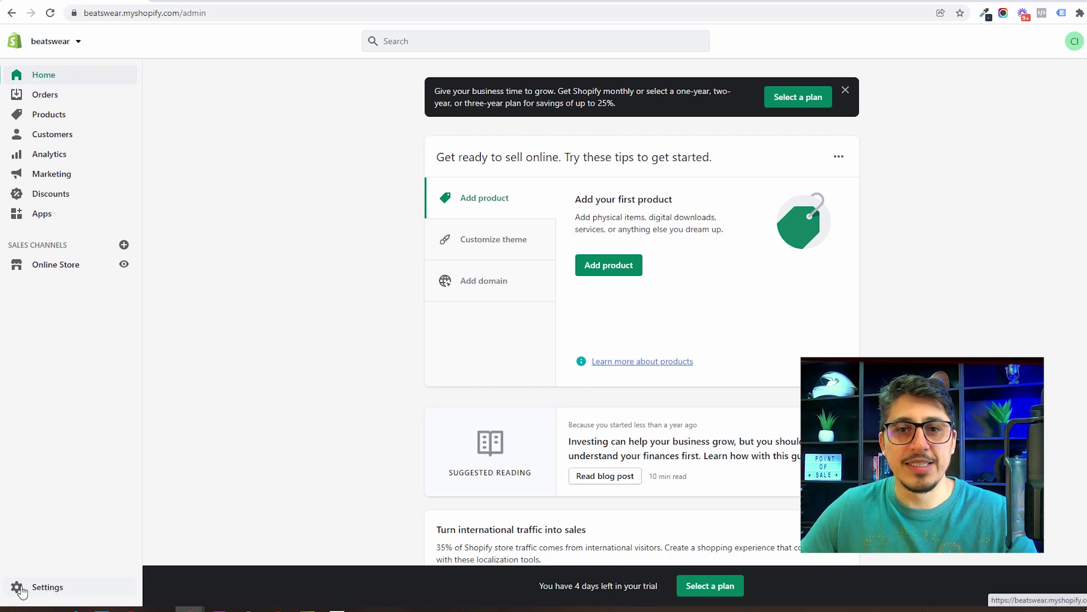
# Step: Go to store Settings and read through the Store details page
pyautogui.click(45, 589)
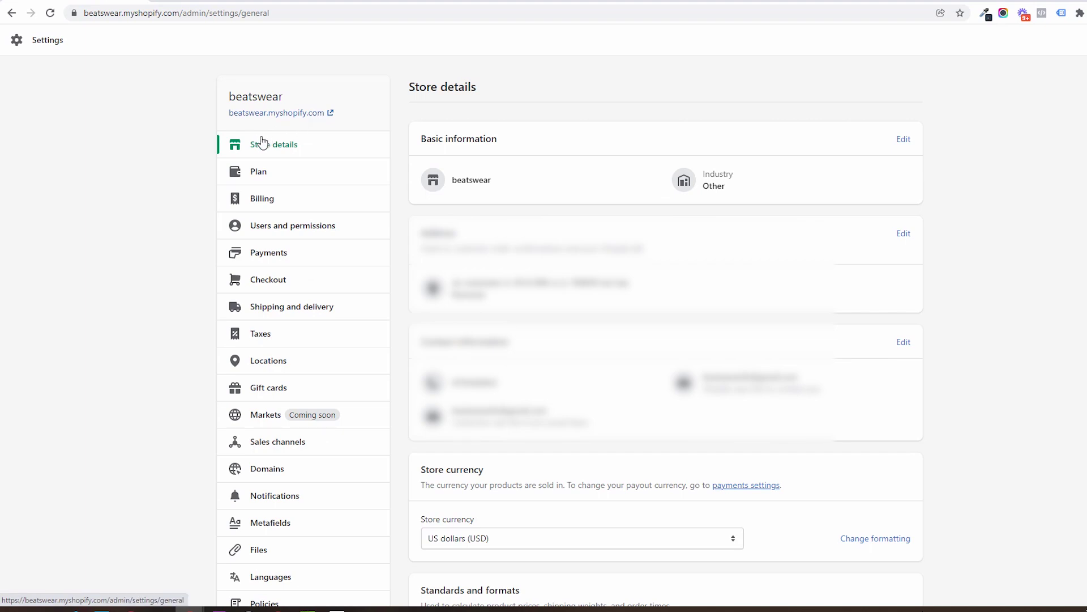
pyautogui.scroll(-4, 340, 247)
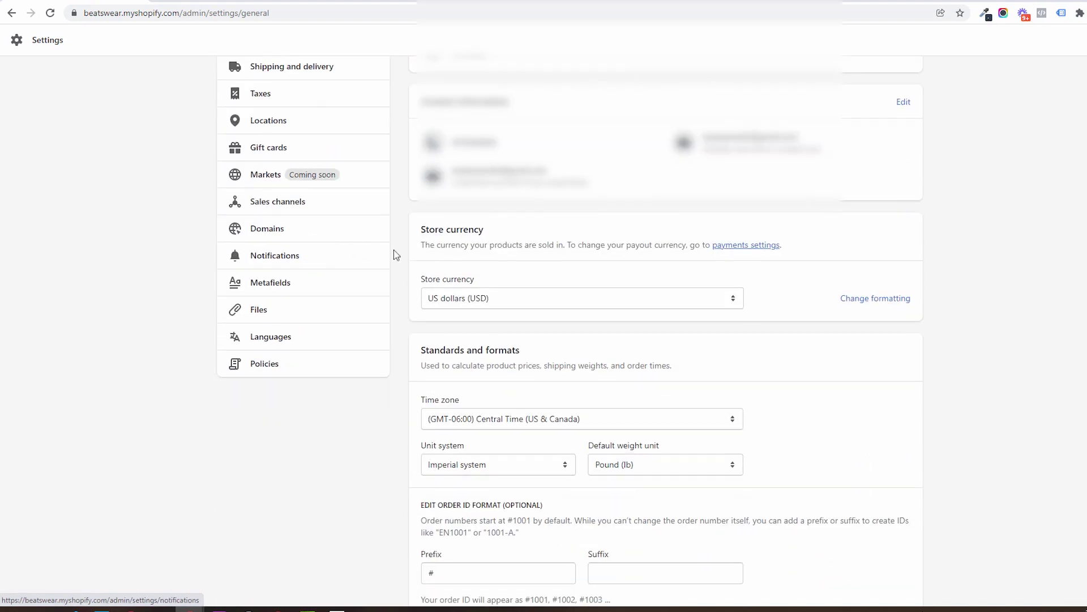
pyautogui.scroll(4, 389, 256)
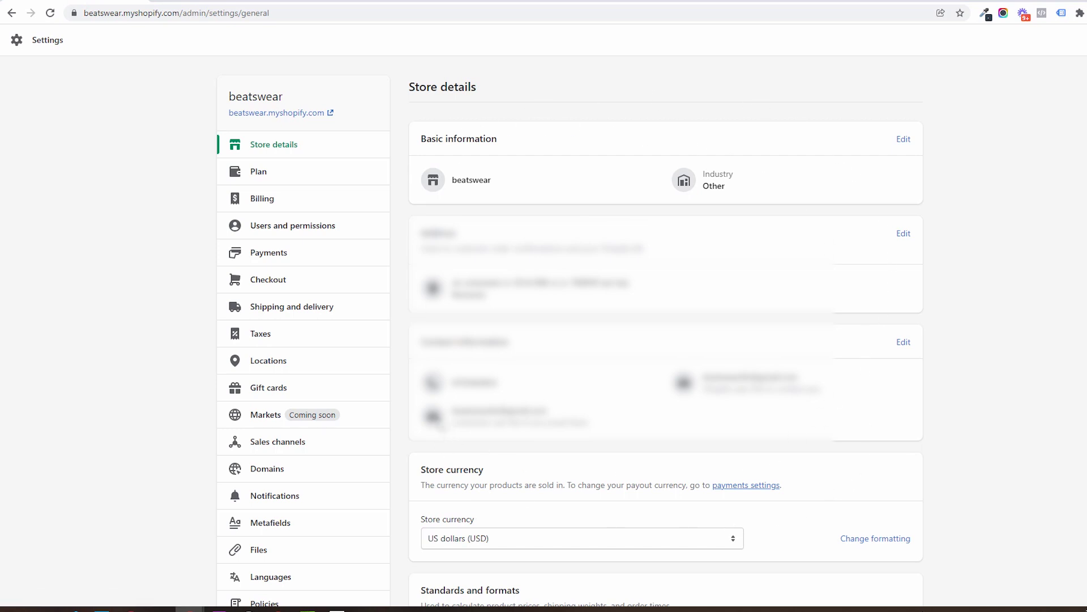
pyautogui.scroll(-3, 569, 332)
pyautogui.scroll(3, 569, 331)
# Step: Check the Plan page, then review Billing with USD currency and a $0.00 running total
pyautogui.click(256, 172)
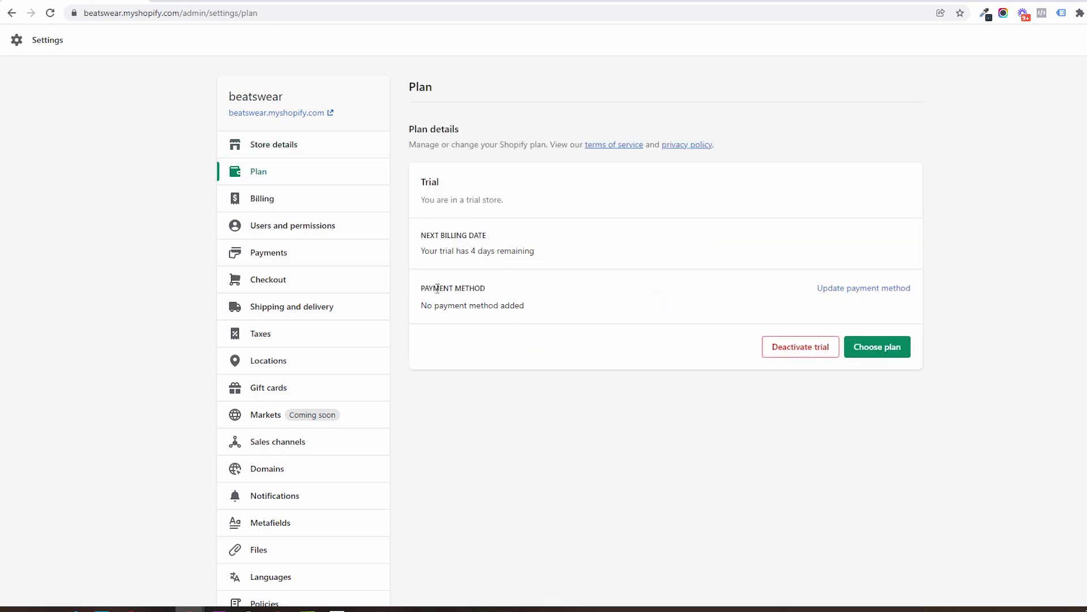
pyautogui.click(265, 205)
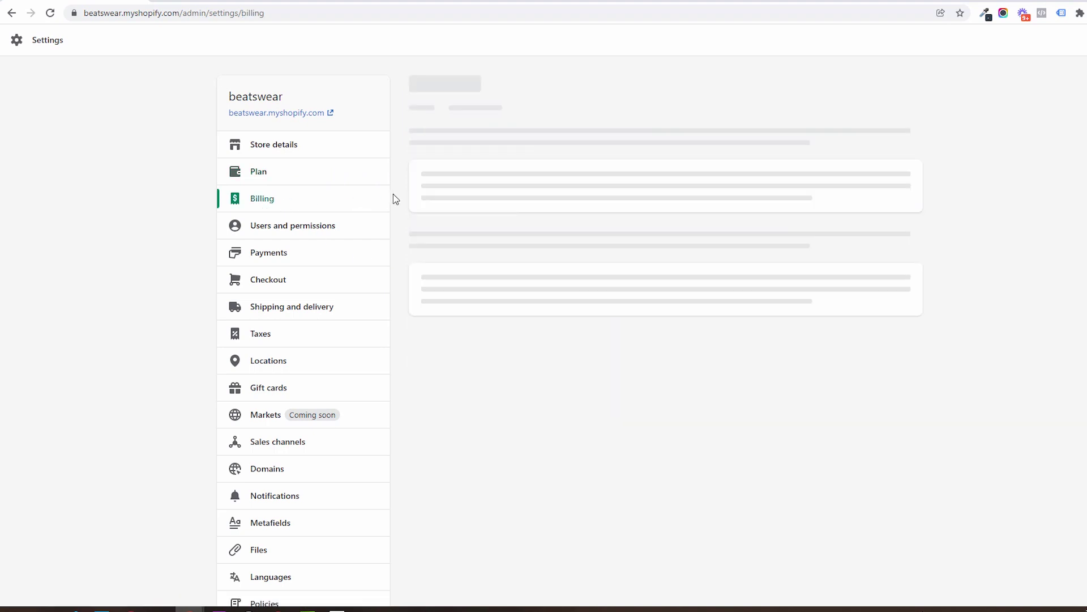
pyautogui.scroll(-2, 395, 199)
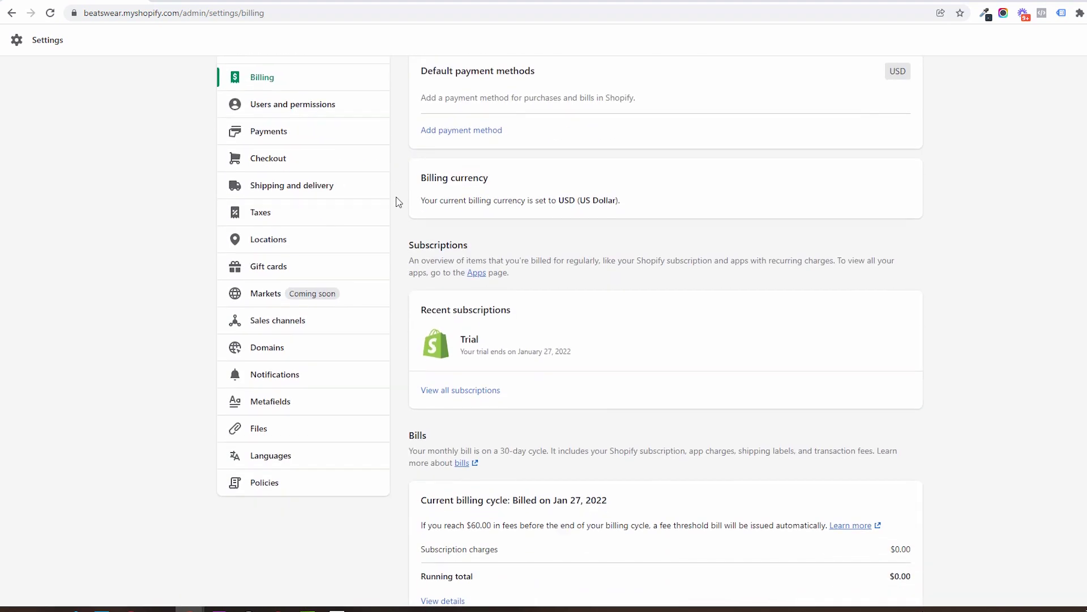
pyautogui.scroll(-2, 399, 204)
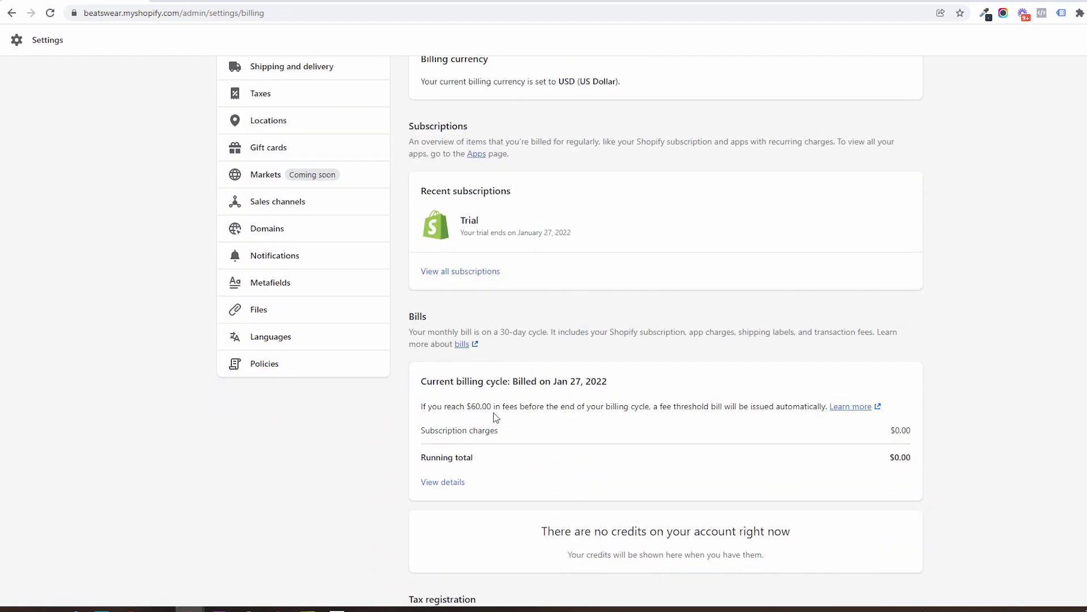
pyautogui.scroll(-2, 494, 412)
pyautogui.scroll(6, 494, 412)
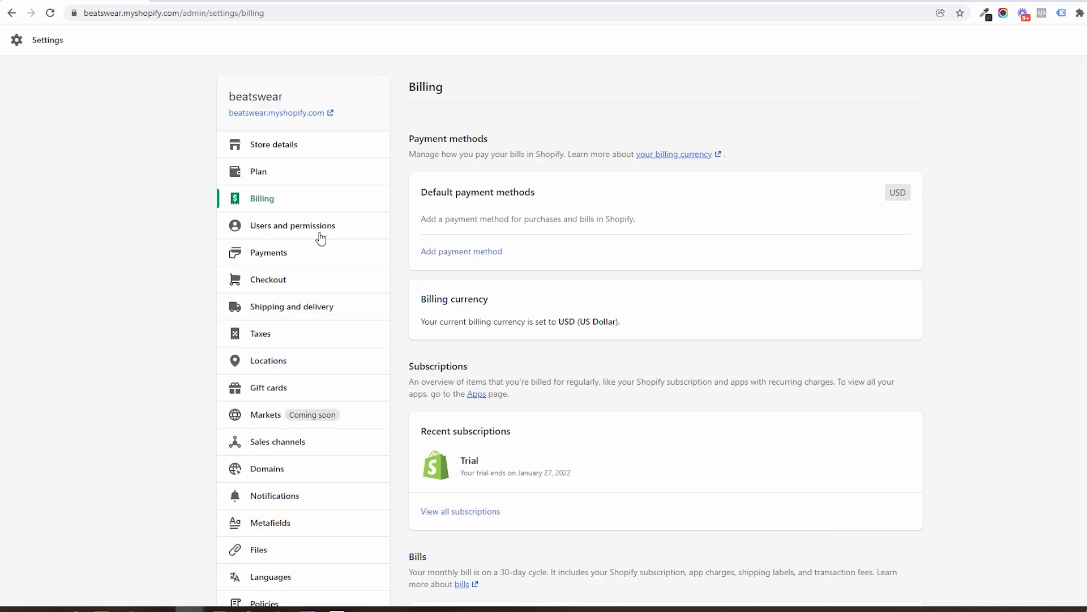
# Step: Review the store owner, Staff (0 of 2), collaborators and login services under Users and permissions
pyautogui.click(272, 228)
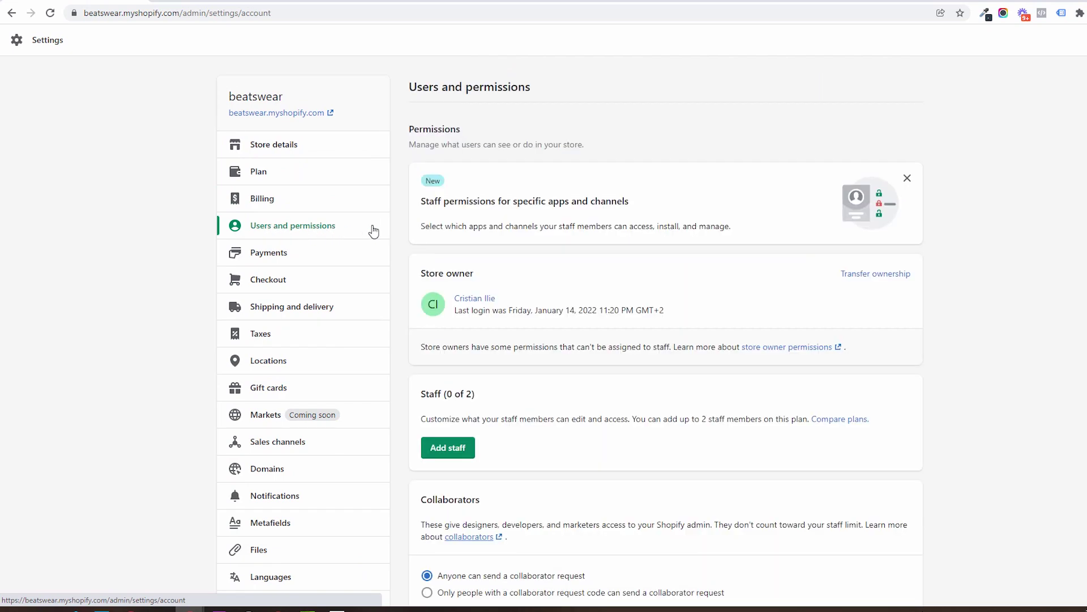
pyautogui.scroll(-1, 413, 230)
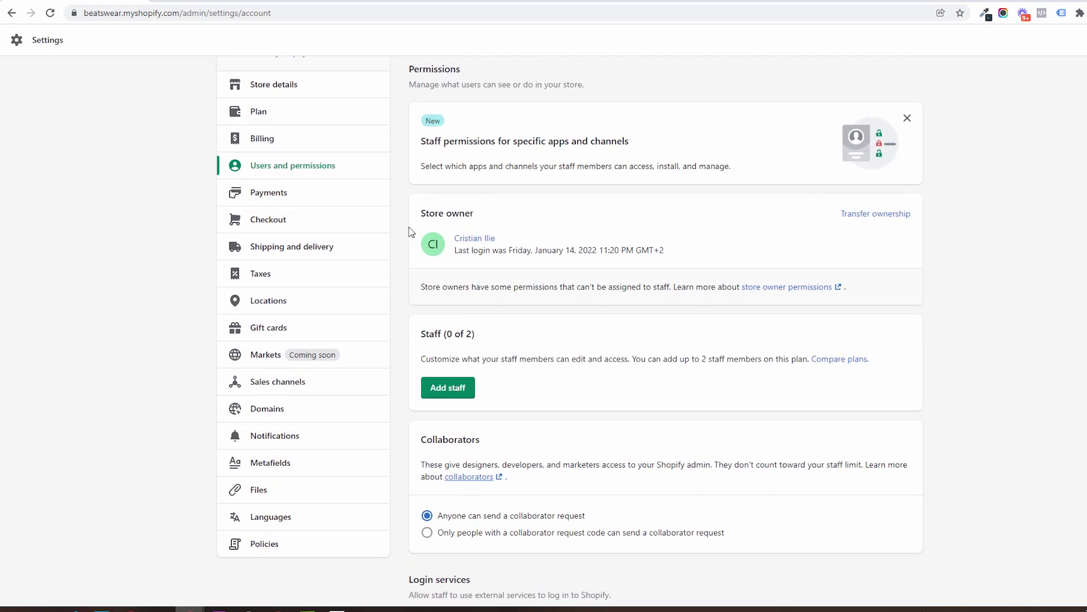
pyautogui.scroll(-2, 412, 231)
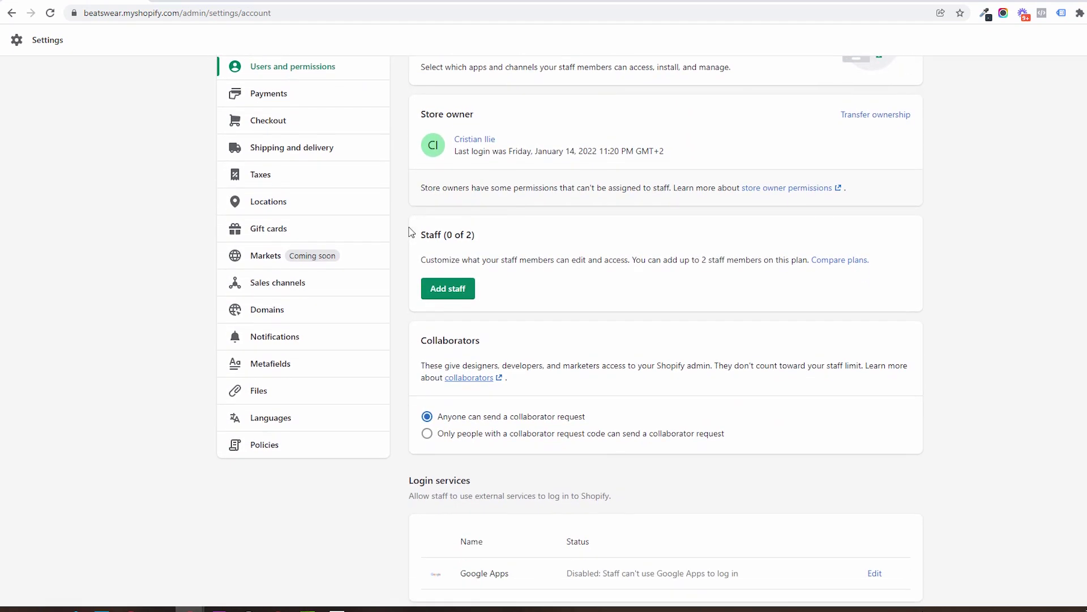
pyautogui.scroll(3, 412, 232)
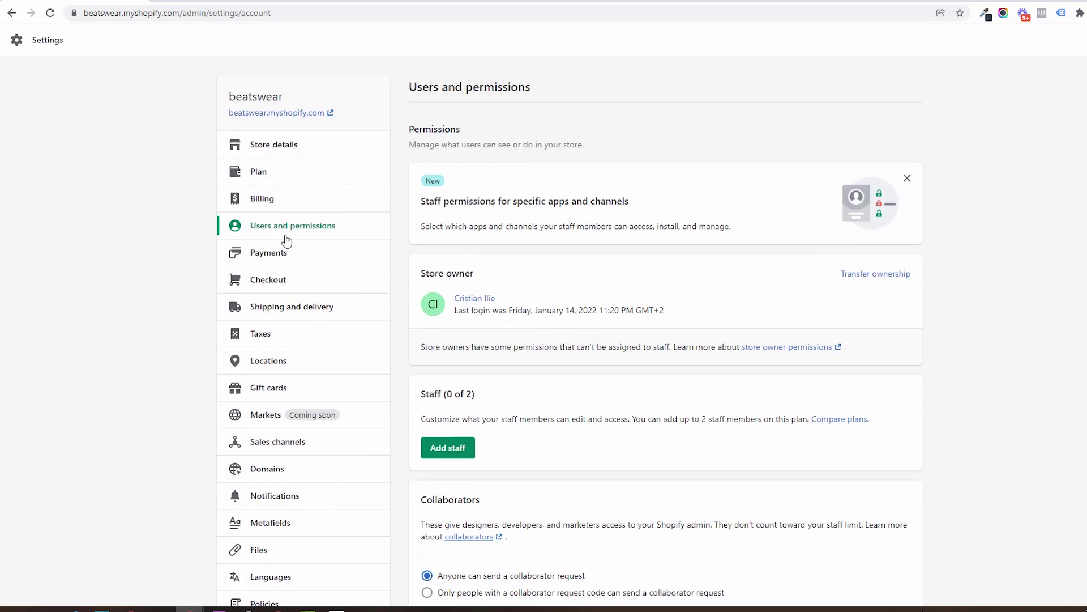
pyautogui.scroll(-3, 443, 395)
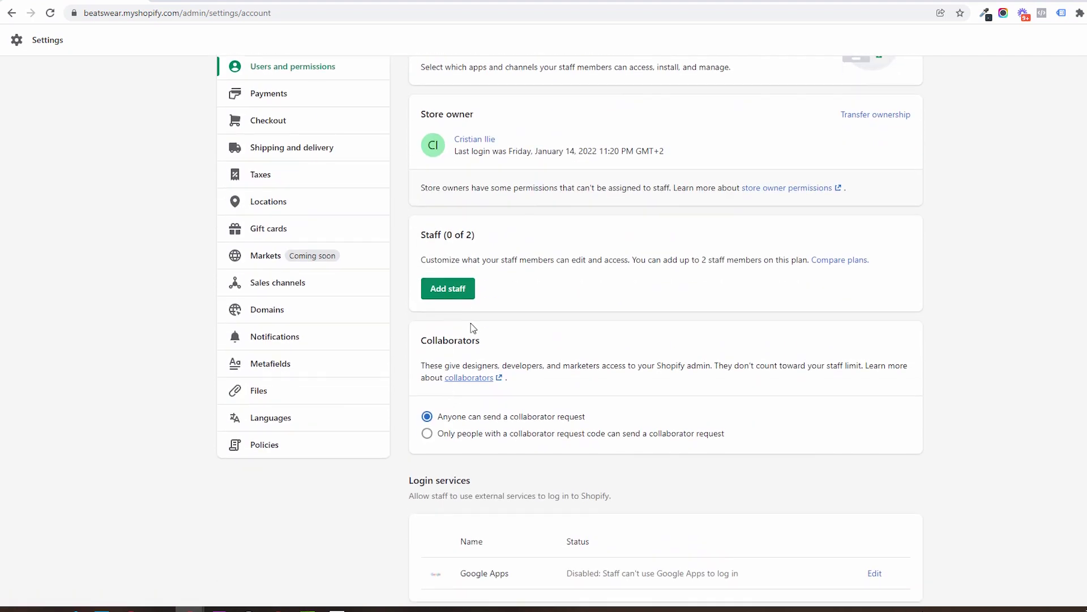
pyautogui.scroll(3, 412, 336)
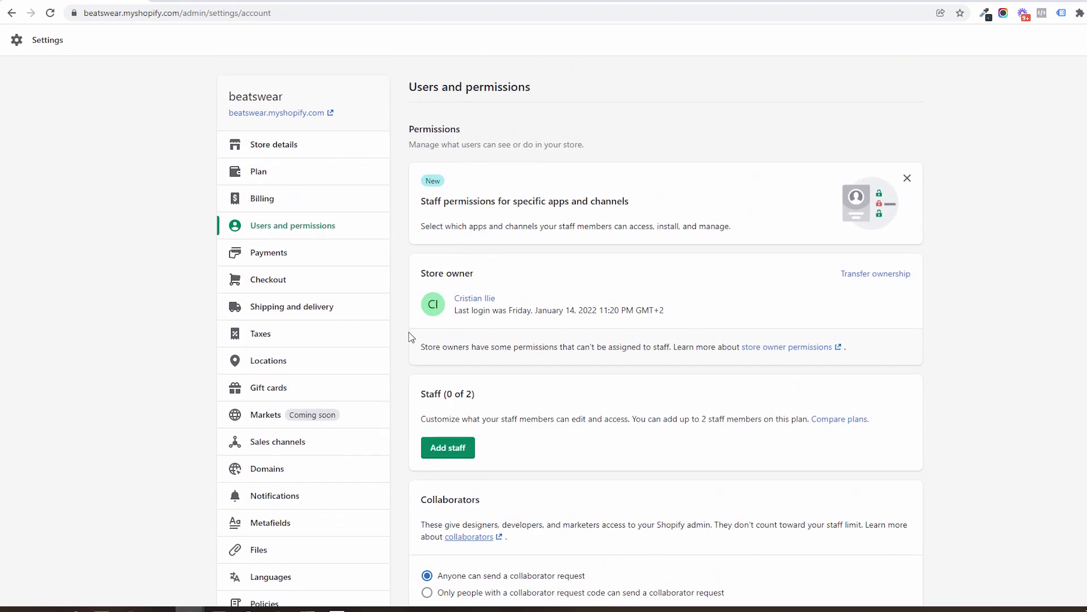
# Step: Check the recommended Stripe provider, then review PayPal, alternative and manual payment methods
pyautogui.click(263, 255)
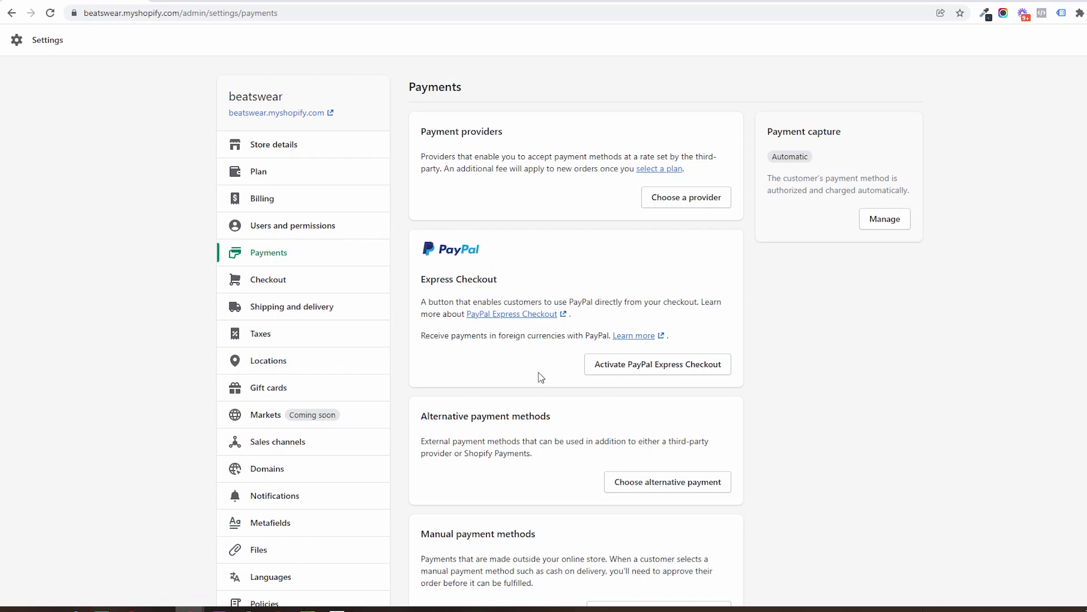
pyautogui.scroll(-2, 541, 379)
pyautogui.scroll(2, 541, 379)
pyautogui.click(666, 204)
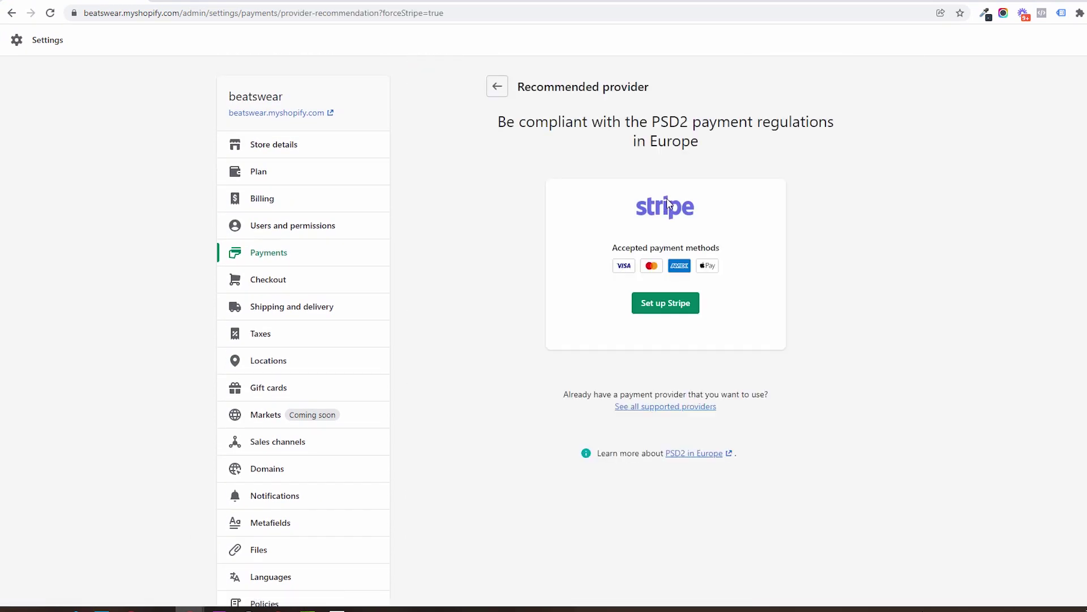
pyautogui.click(496, 88)
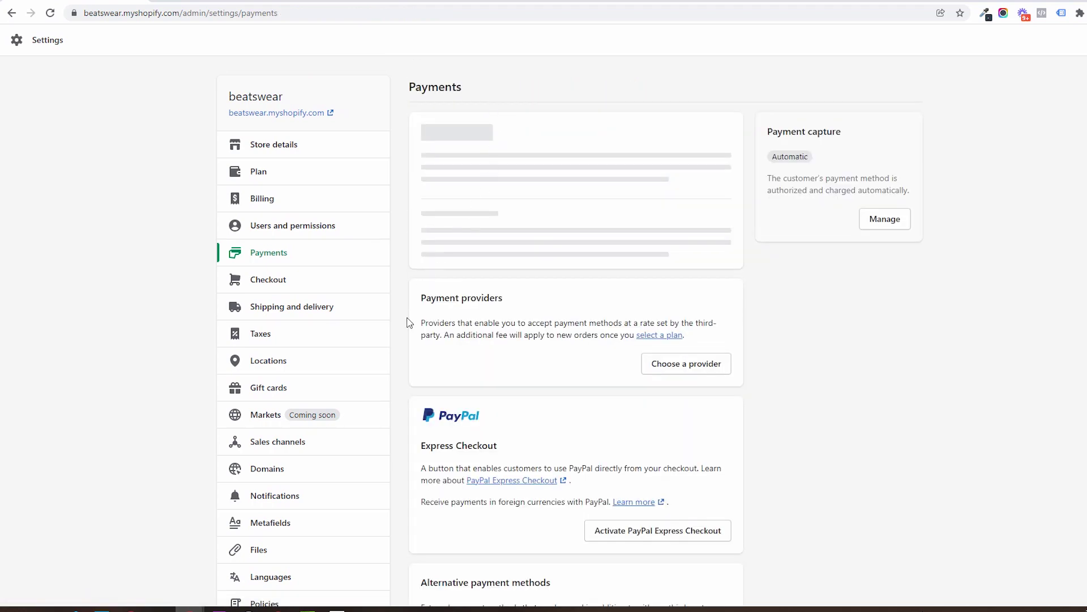
pyautogui.scroll(-2, 409, 322)
pyautogui.scroll(-2, 534, 396)
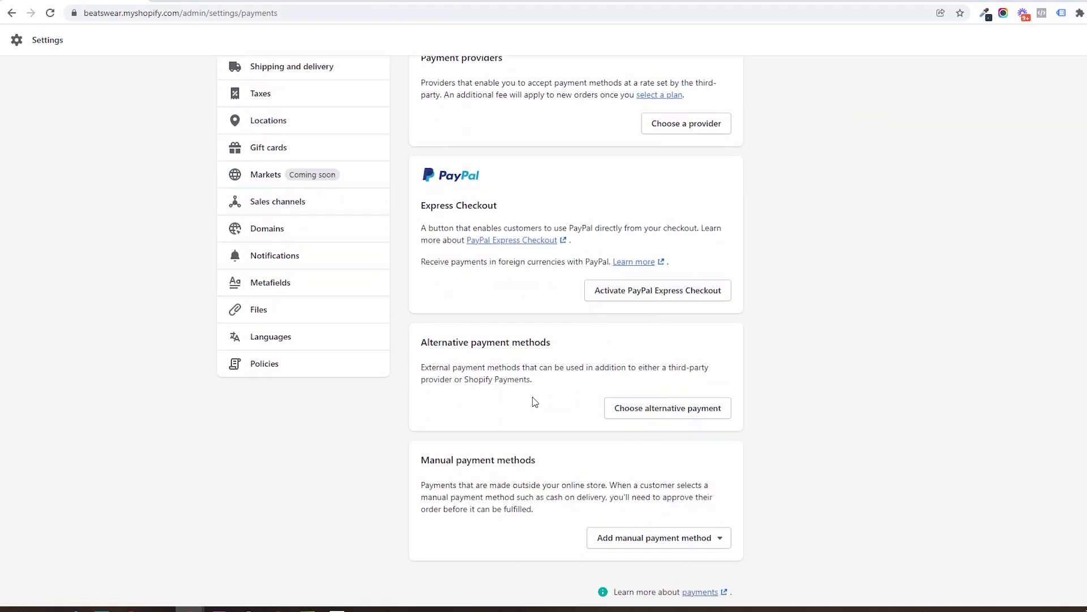
pyautogui.scroll(5, 557, 397)
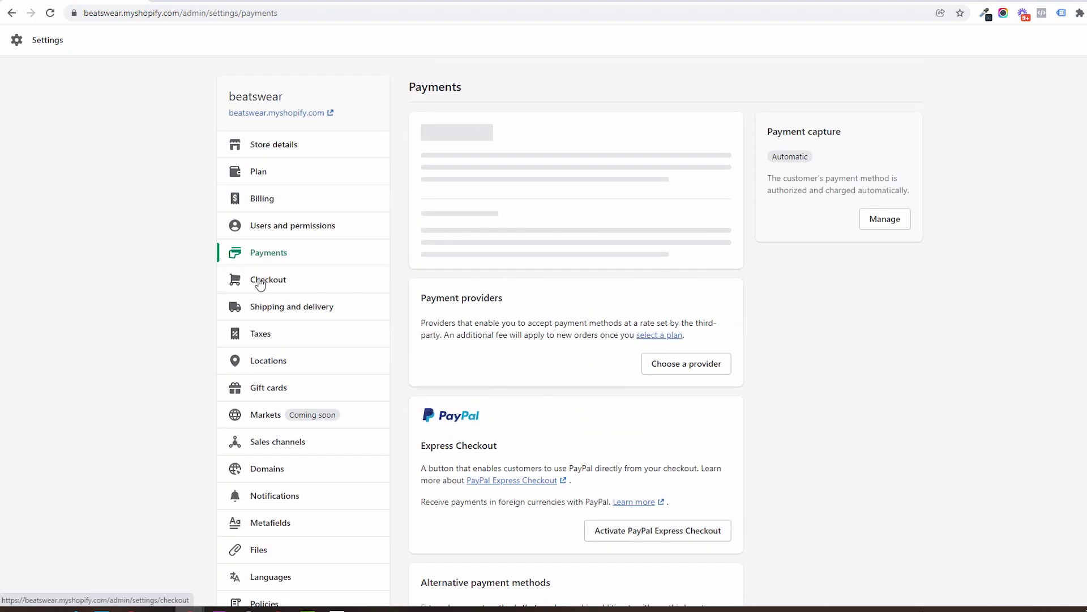
# Step: Review the Checkout settings page from top to bottom
pyautogui.click(262, 281)
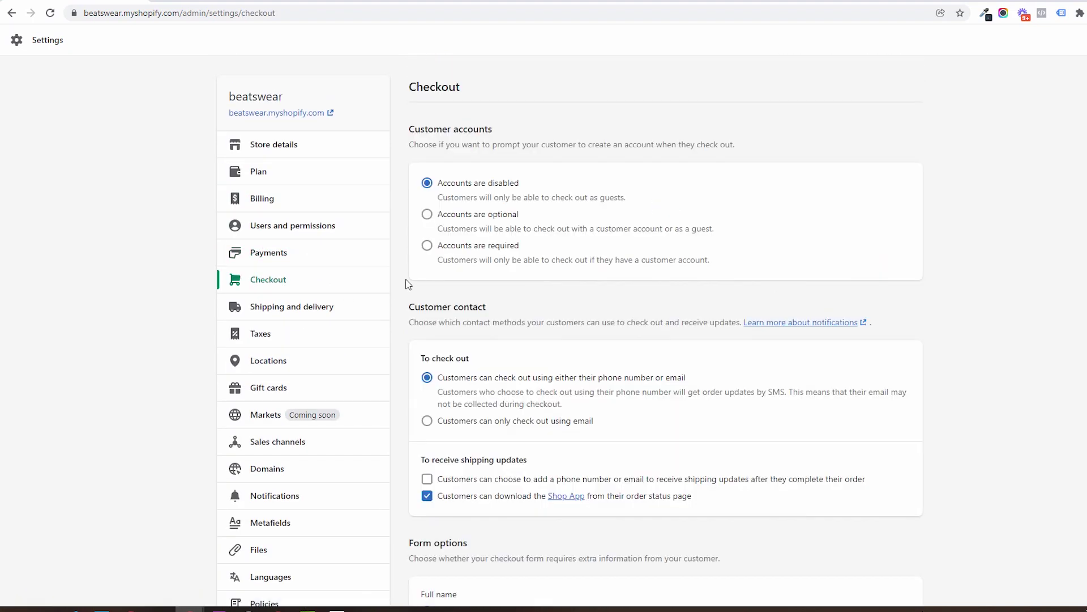
pyautogui.scroll(-8, 412, 286)
pyautogui.scroll(-8, 412, 285)
pyautogui.scroll(-4, 412, 285)
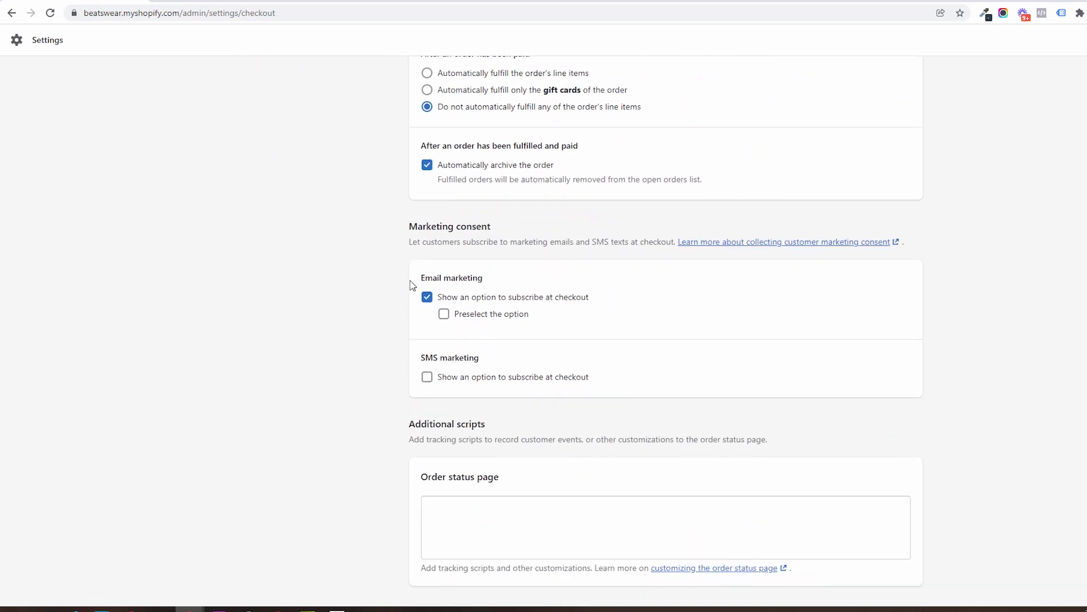
pyautogui.scroll(12, 413, 285)
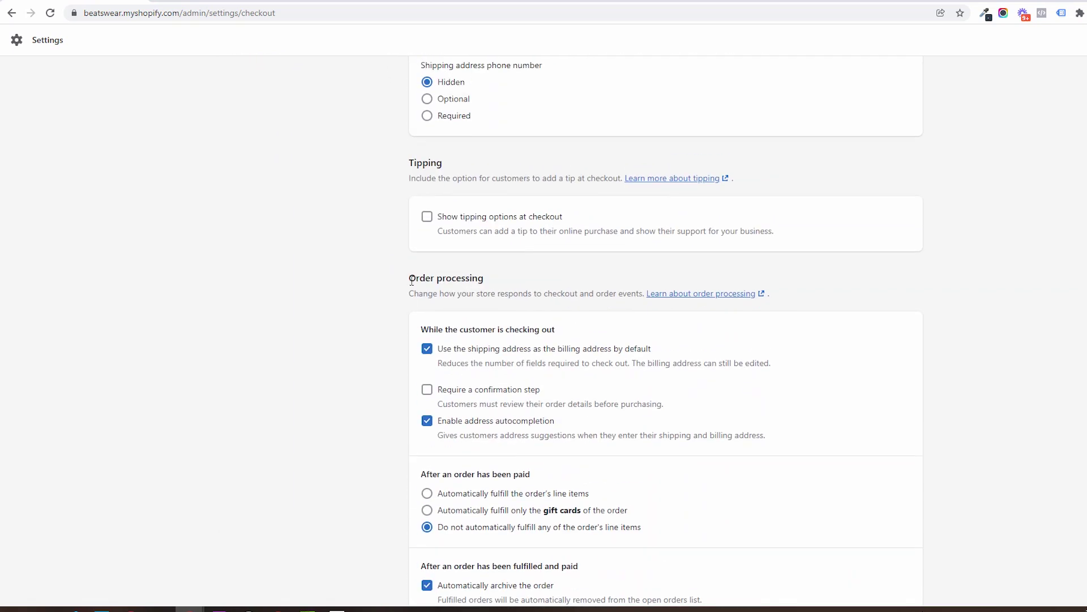
pyautogui.scroll(9, 411, 282)
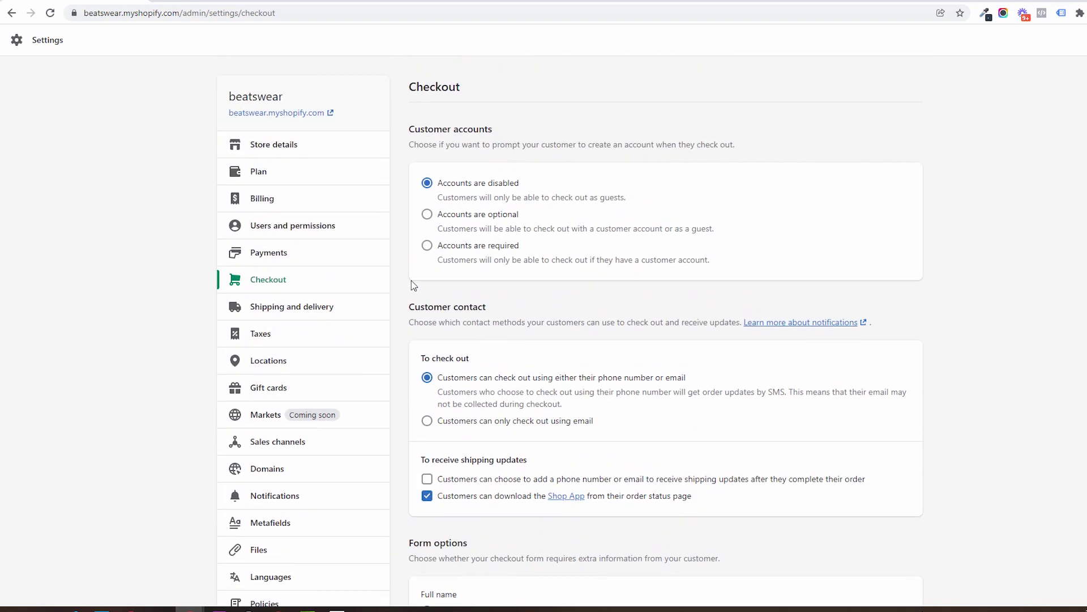
# Step: Review Shipping and delivery, then the Taxes page with prices including tax
pyautogui.click(259, 310)
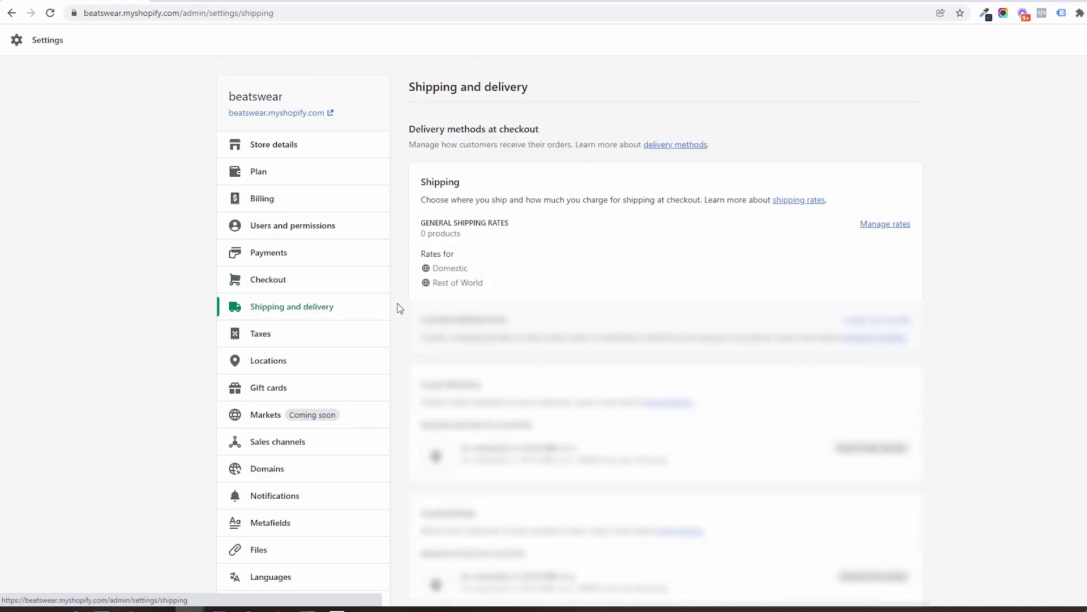
pyautogui.scroll(-2, 400, 306)
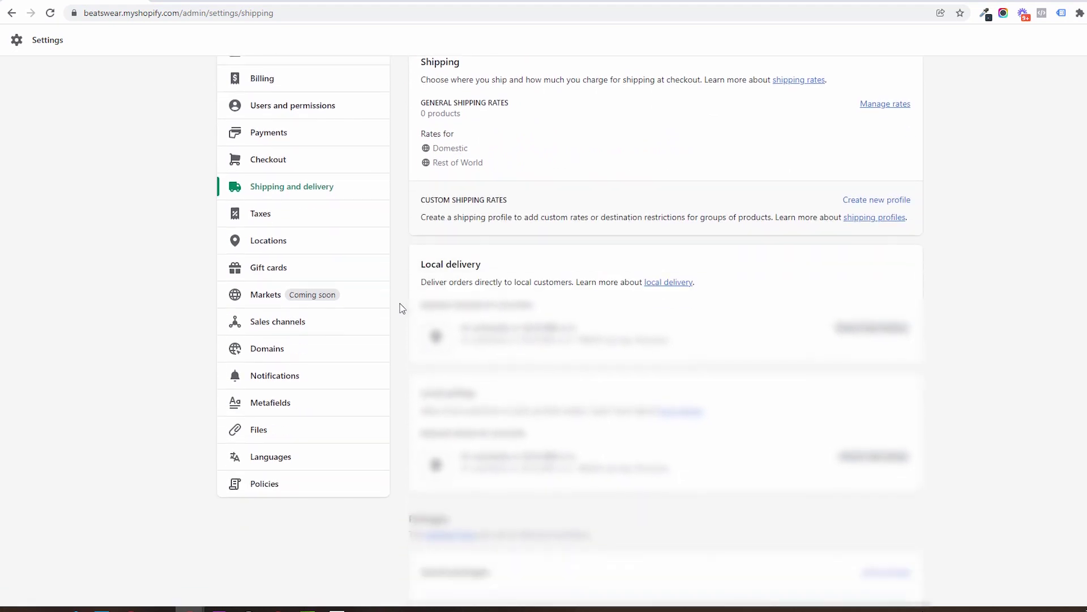
pyautogui.scroll(2, 400, 304)
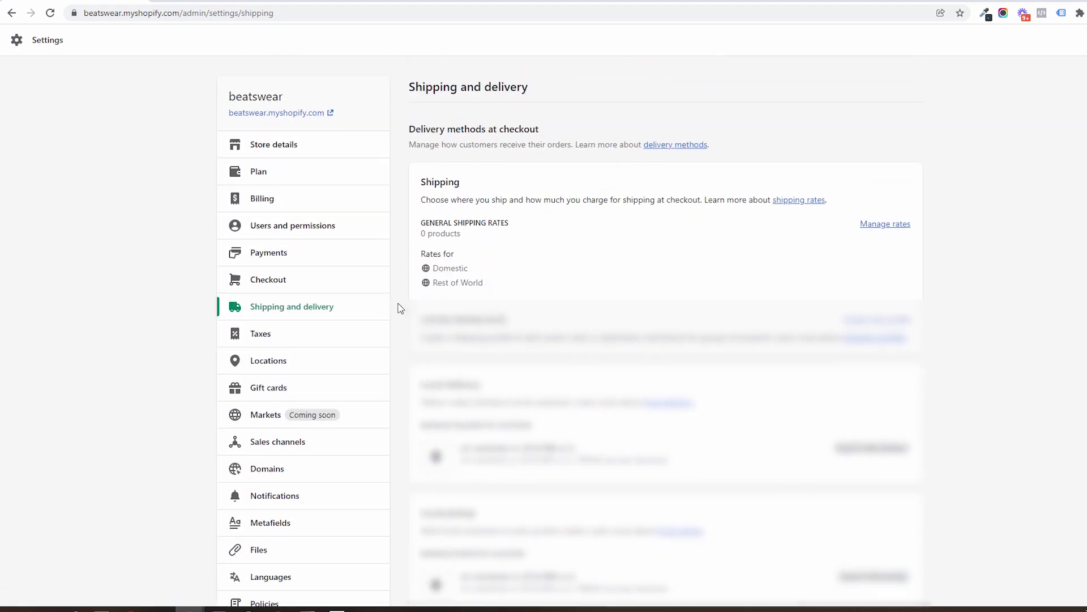
pyautogui.click(255, 339)
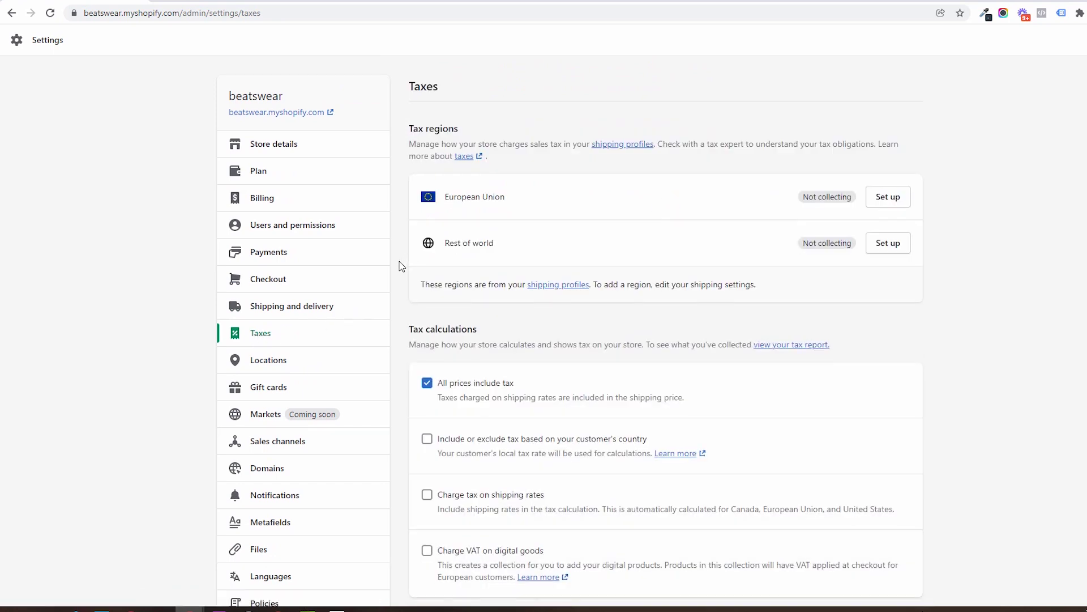
pyautogui.scroll(-1, 403, 264)
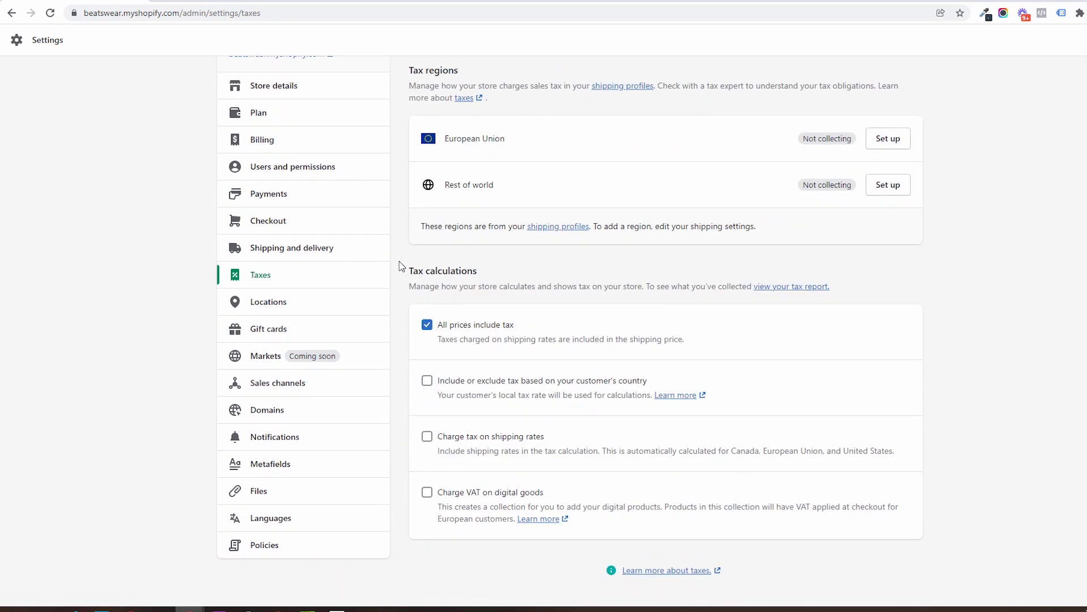
# Step: Preview the Add location form without saving, then read the Shopify Markets early-access page
pyautogui.click(275, 310)
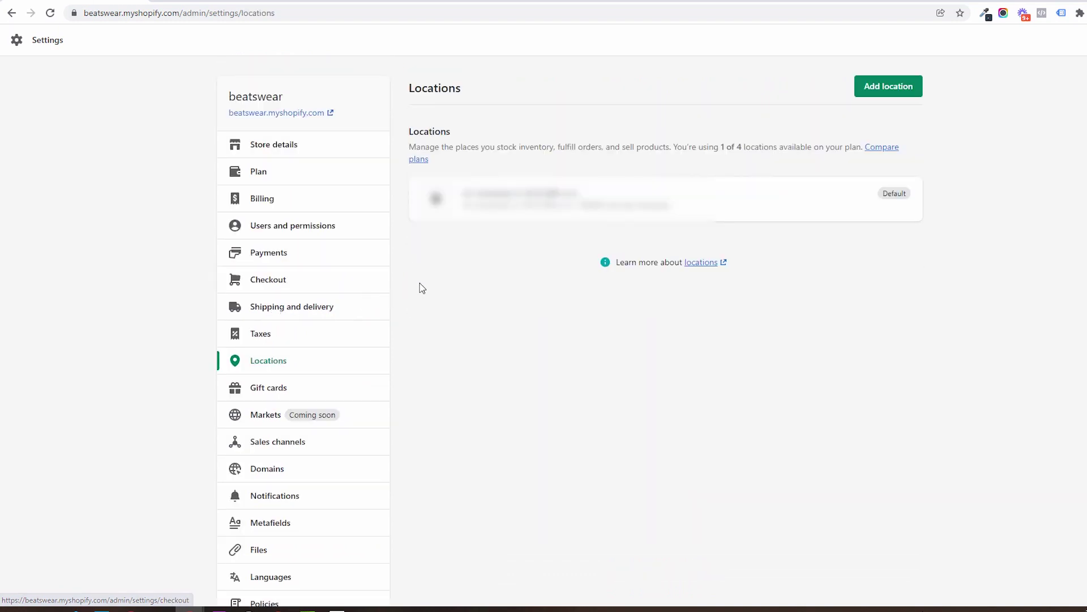
pyautogui.click(901, 87)
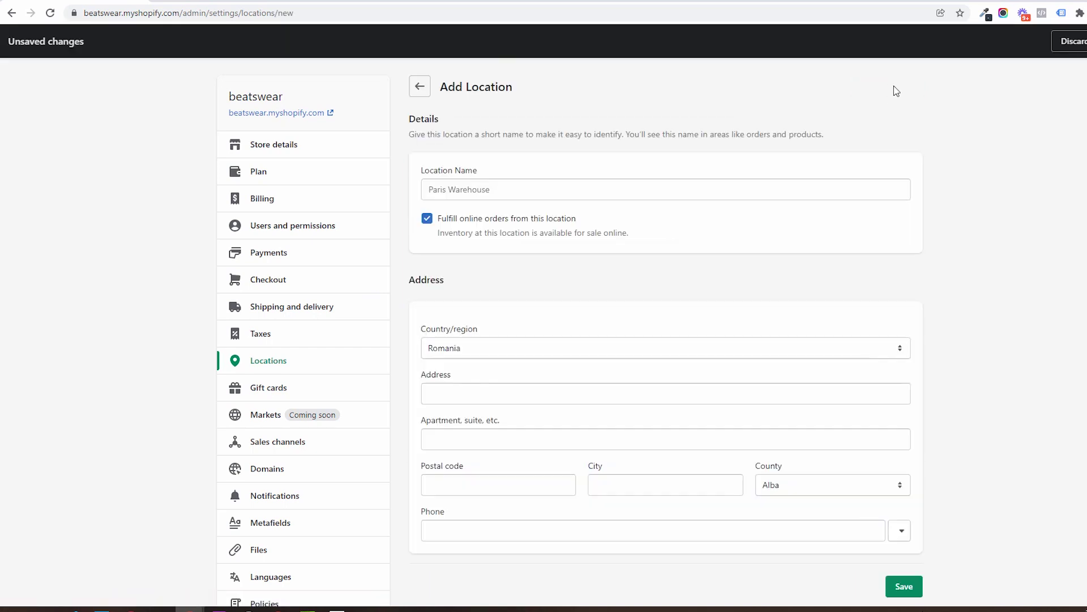
pyautogui.click(419, 86)
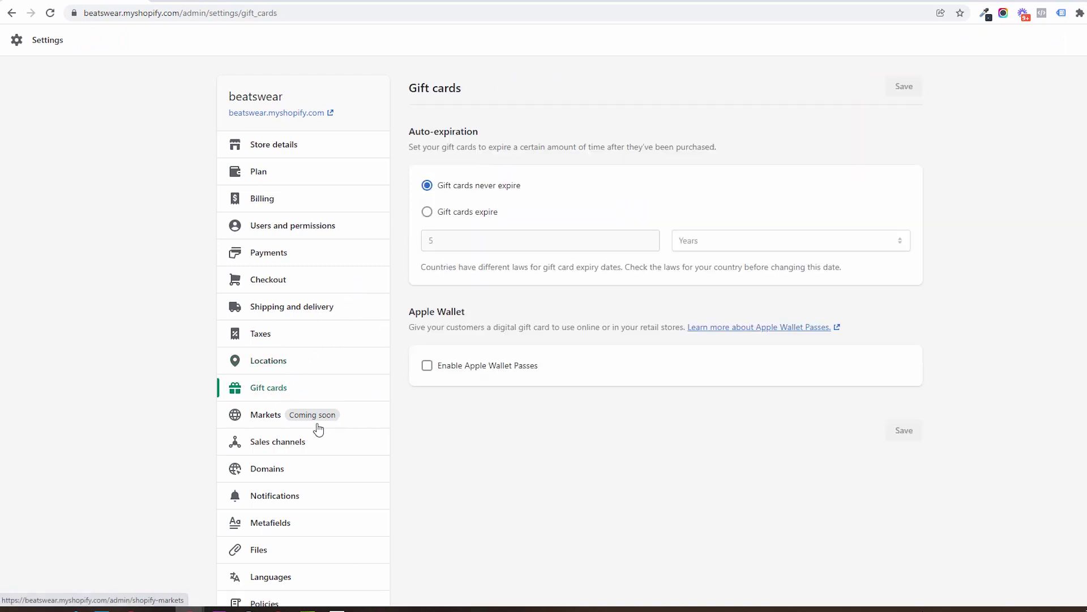
pyautogui.click(264, 418)
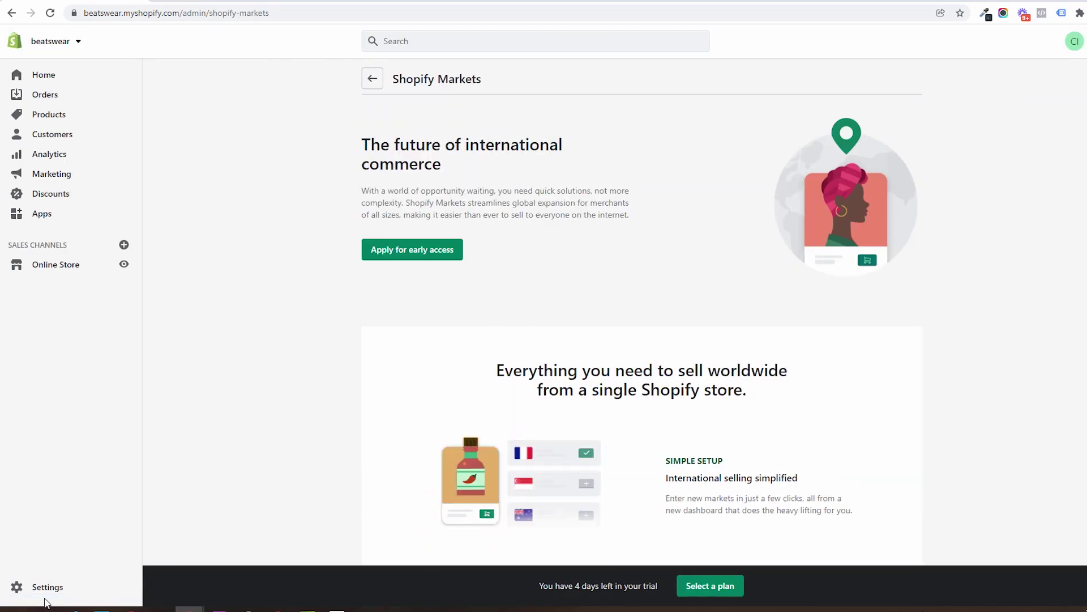
pyautogui.scroll(-4, 309, 497)
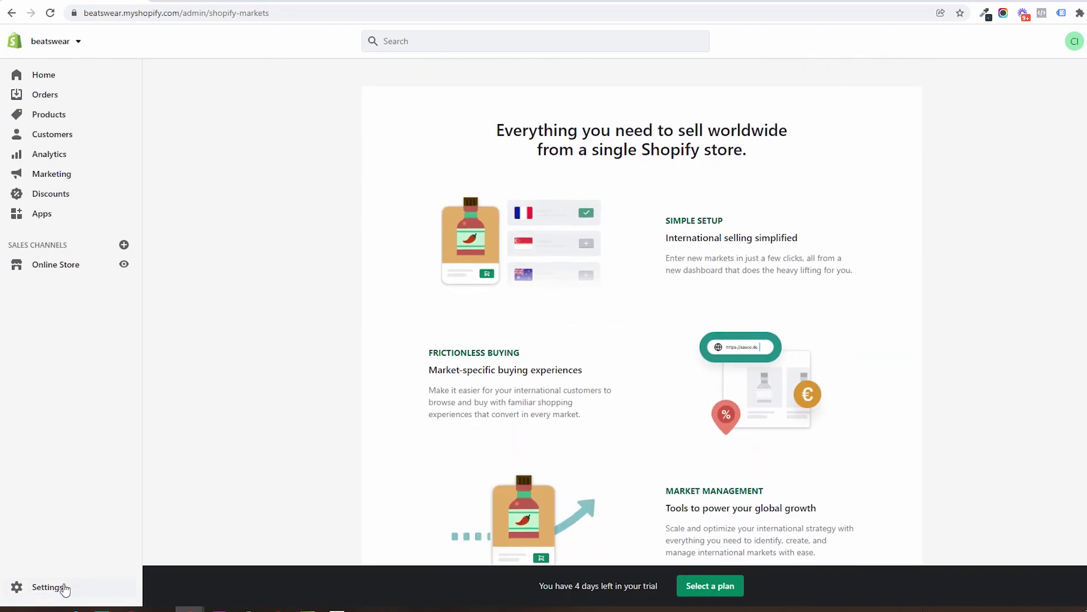
# Step: Browse the available sales channels without adding one, then go to Domains settings
pyautogui.click(56, 589)
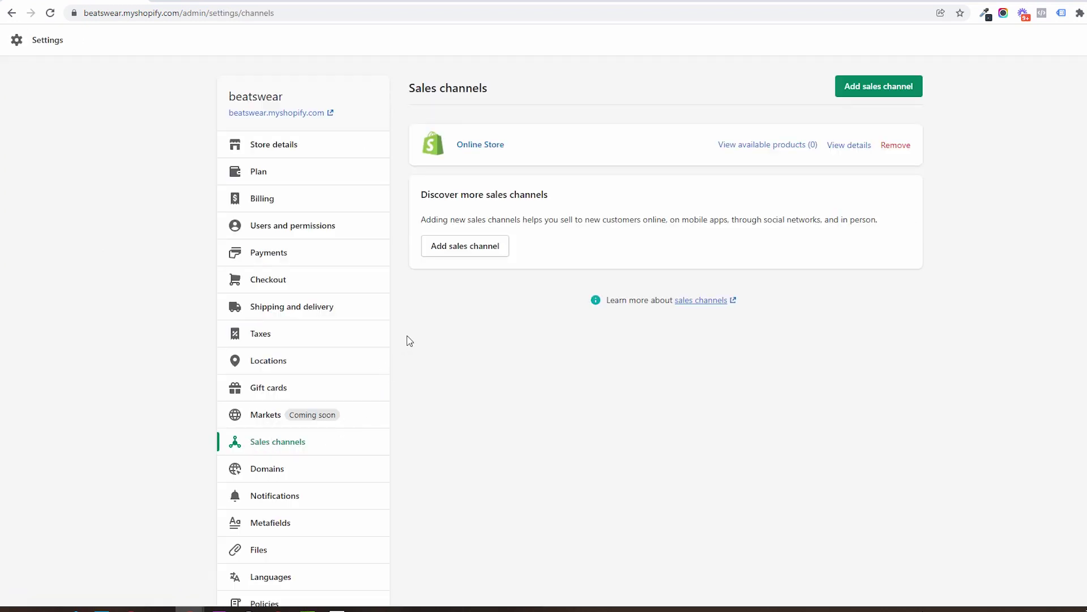
pyautogui.click(869, 94)
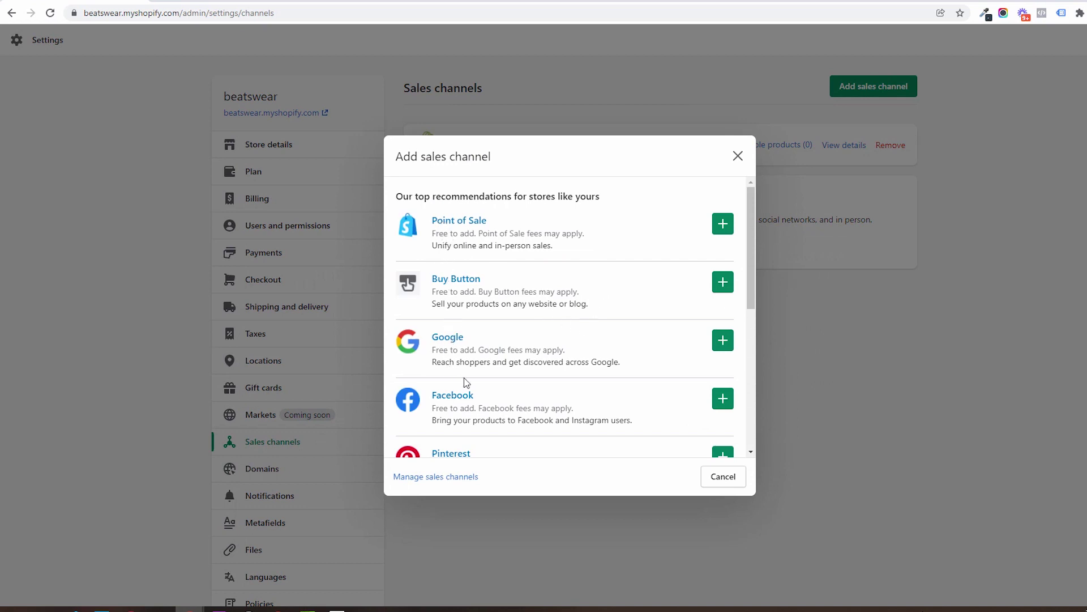
pyautogui.click(736, 156)
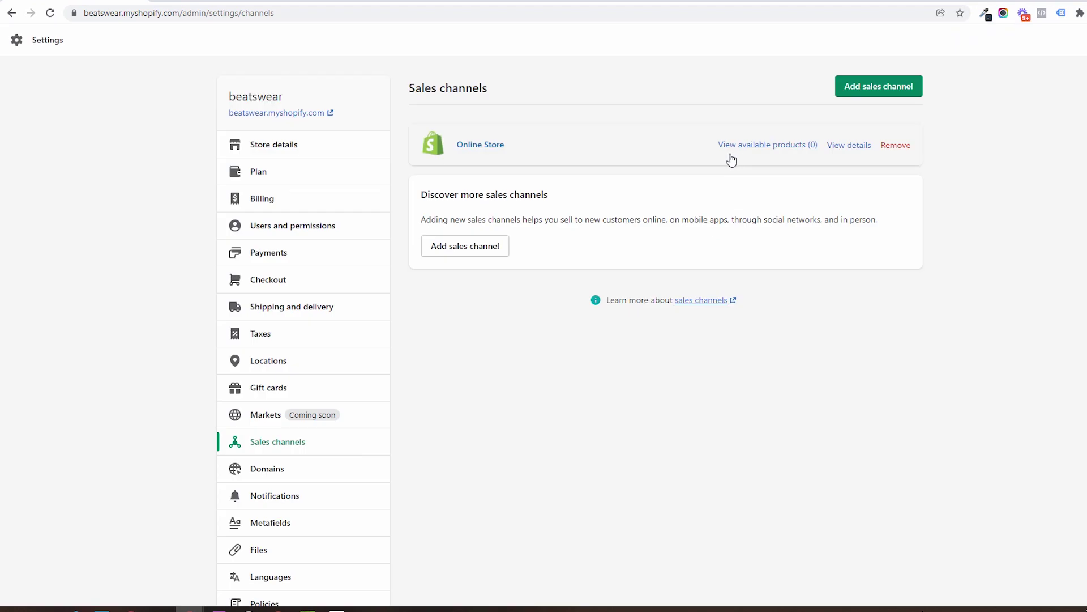
pyautogui.click(271, 474)
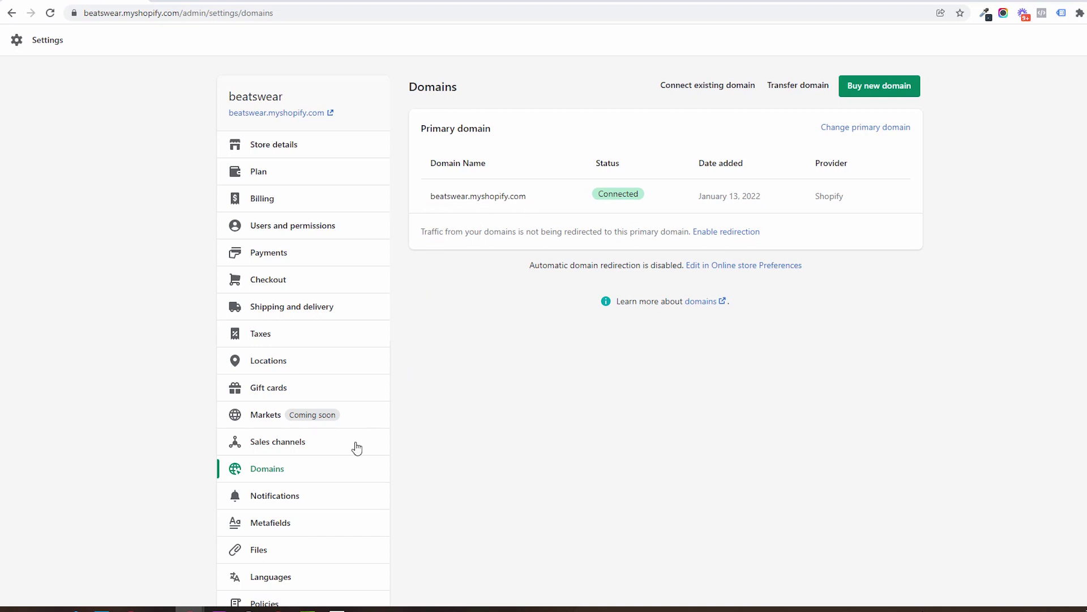
pyautogui.click(276, 502)
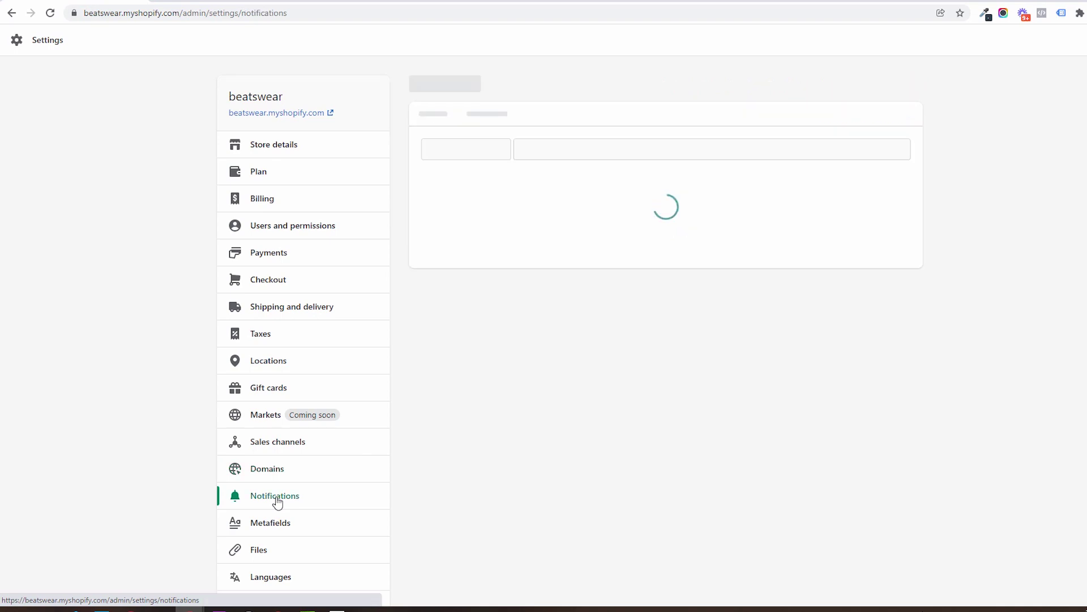
pyautogui.scroll(-1, 392, 411)
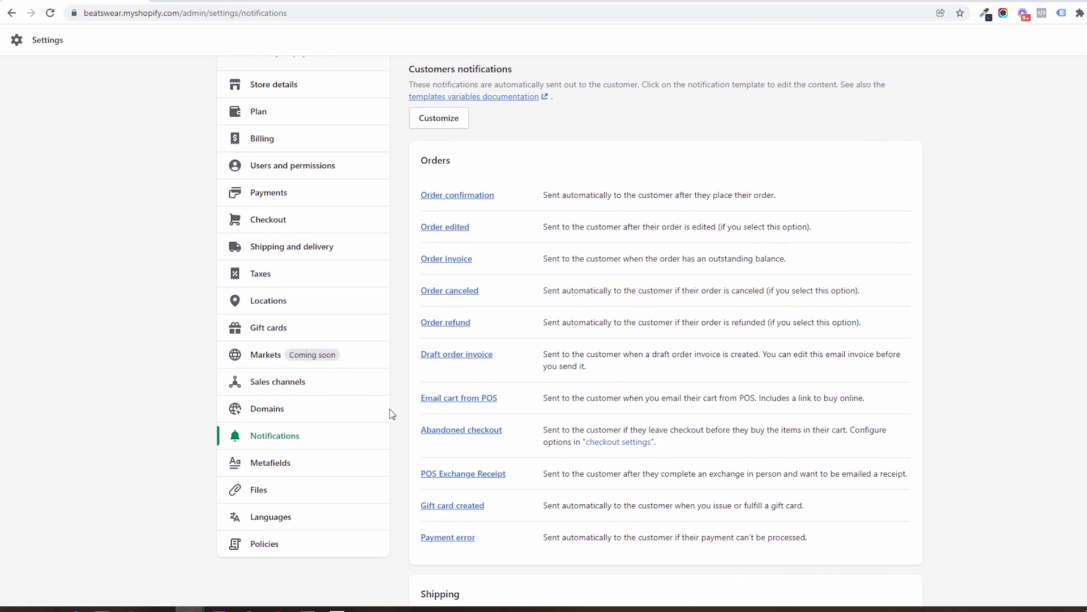
pyautogui.click(472, 195)
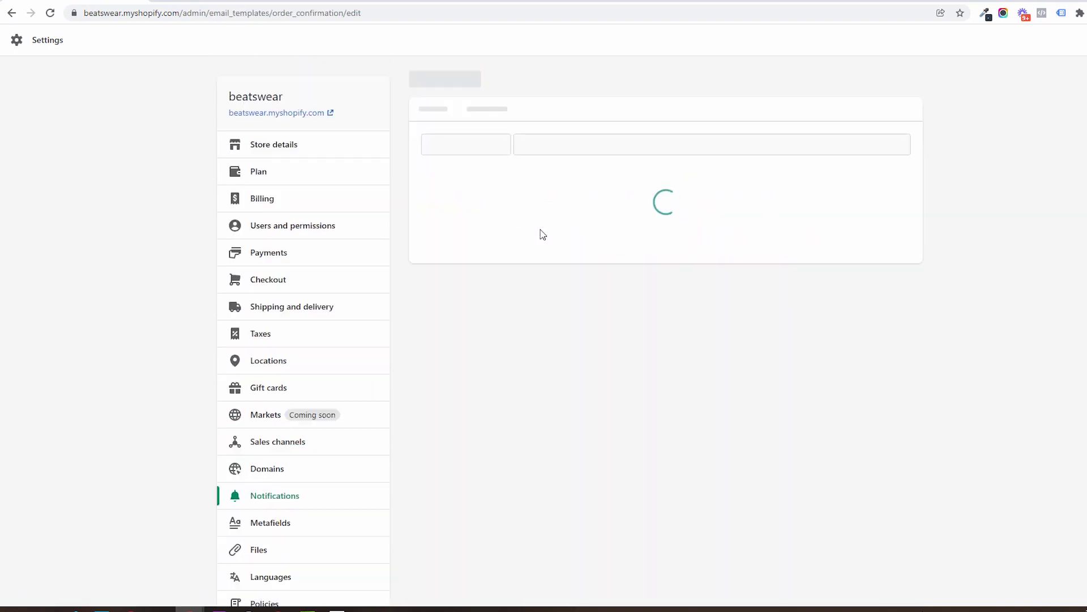
pyautogui.click(801, 90)
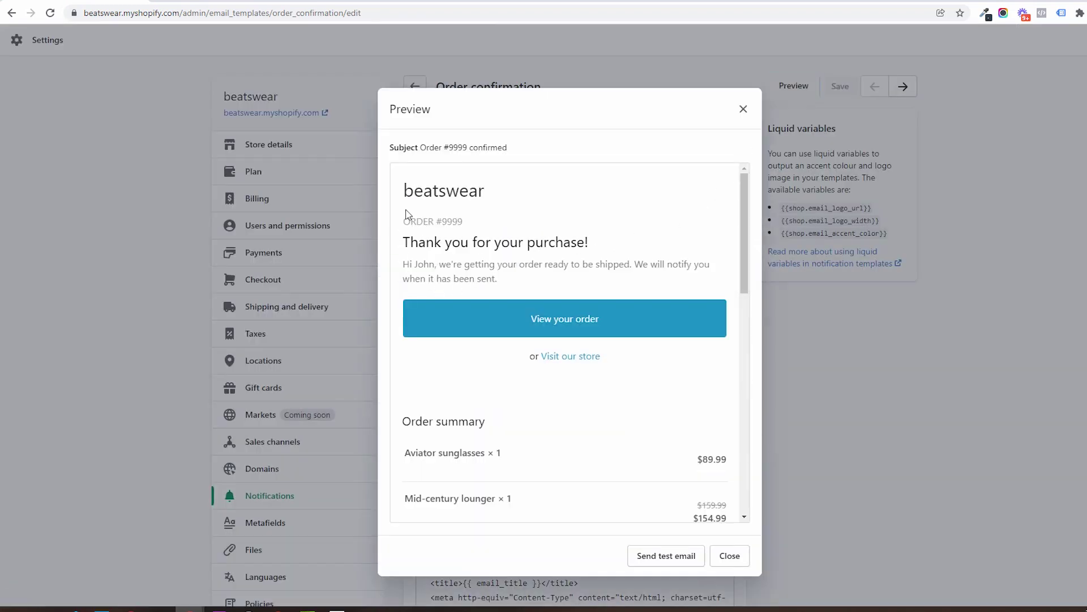
pyautogui.scroll(-4, 571, 411)
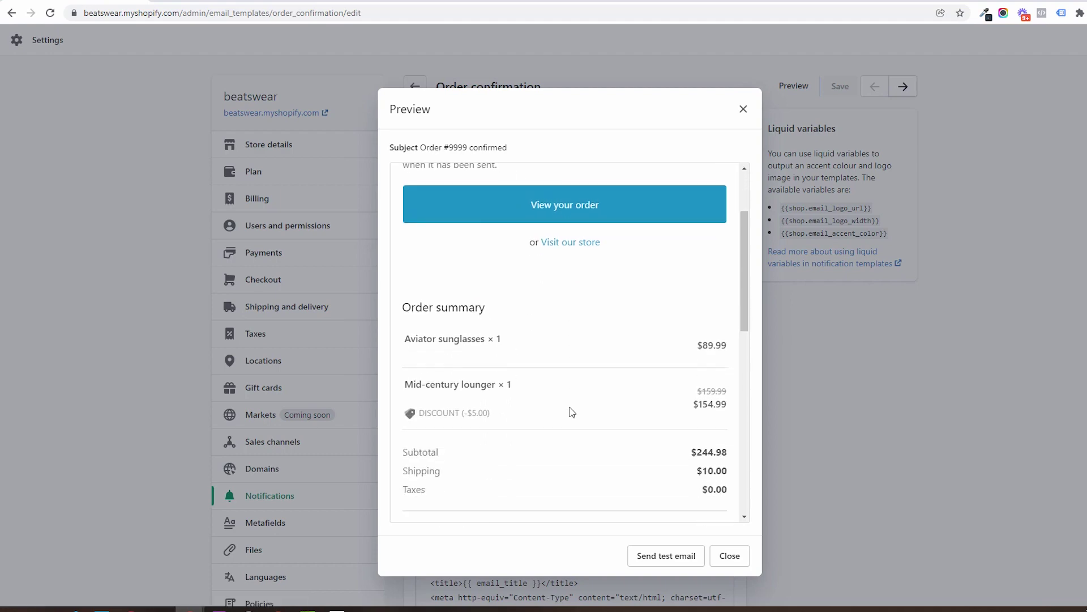
pyautogui.scroll(-3, 571, 411)
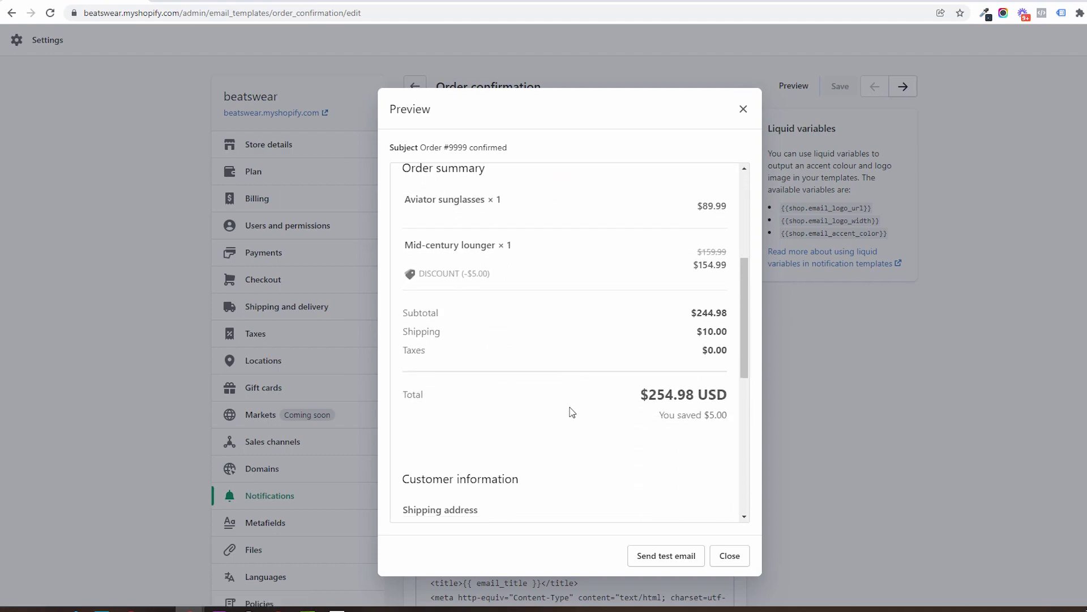
pyautogui.click(744, 110)
pyautogui.click(416, 86)
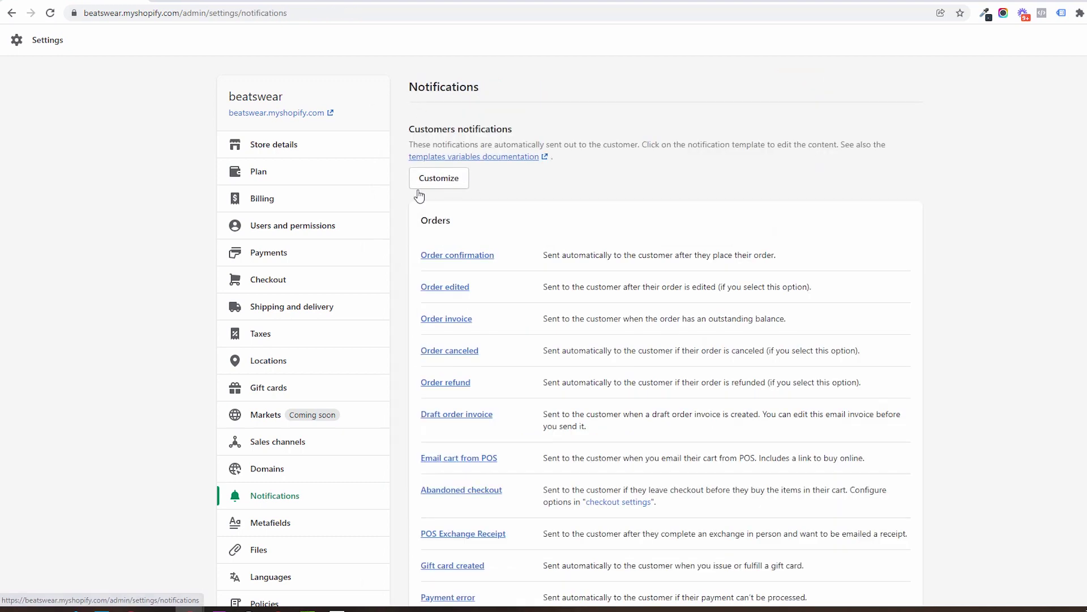
pyautogui.scroll(-3, 414, 379)
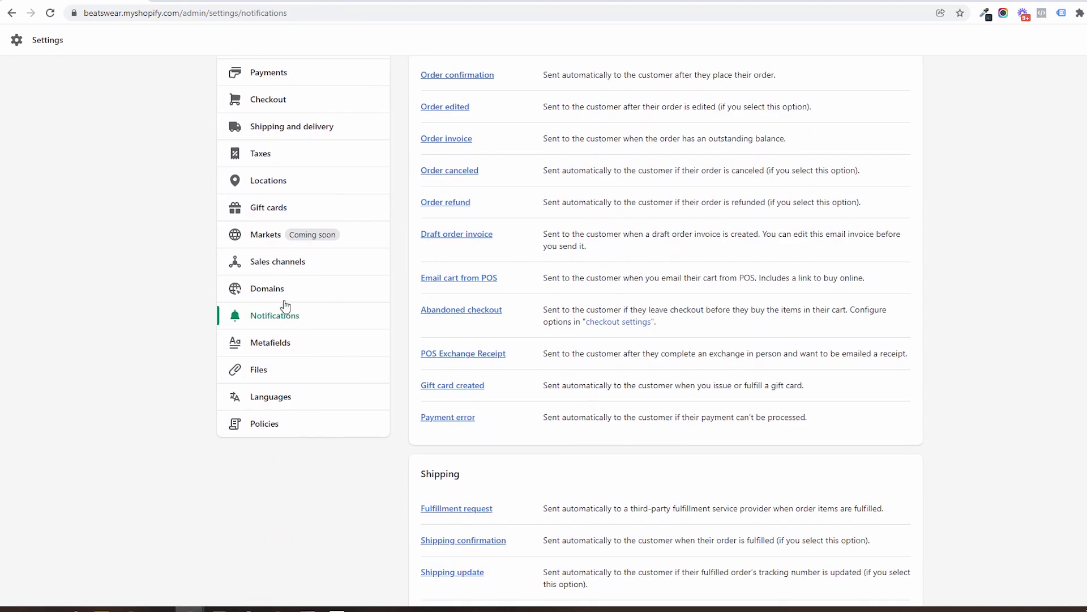
# Step: Preview a new product metafield definition form and leave it unsaved
pyautogui.click(269, 343)
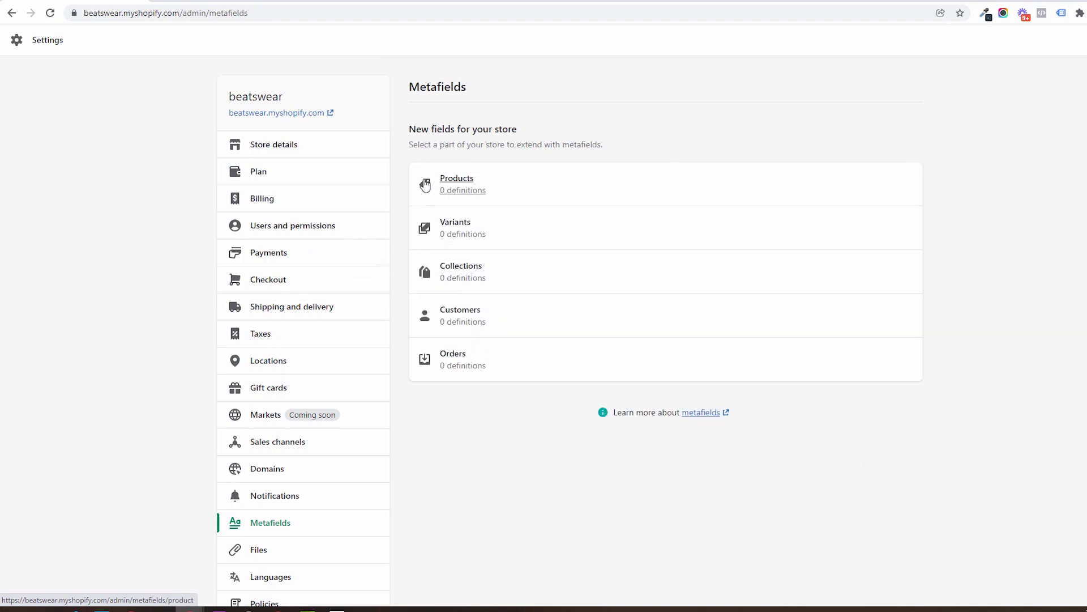
pyautogui.click(465, 183)
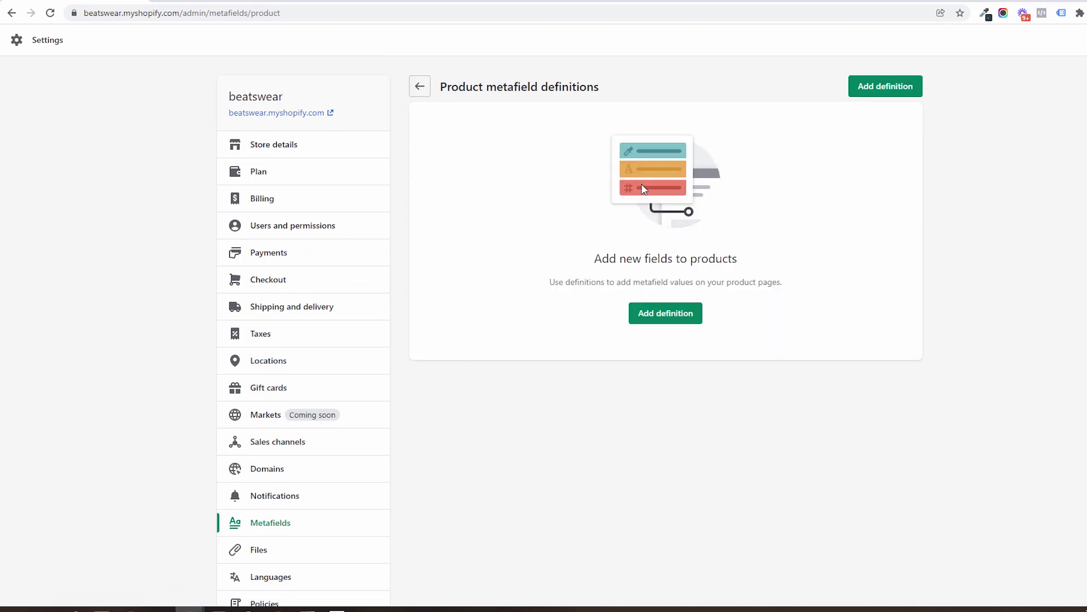
pyautogui.click(881, 92)
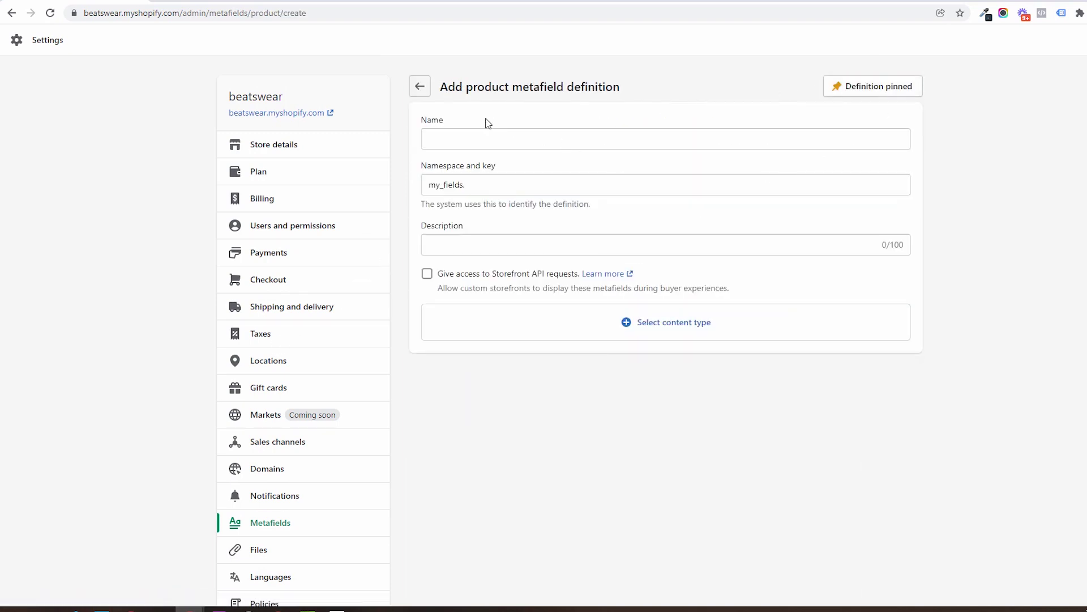
pyautogui.click(420, 86)
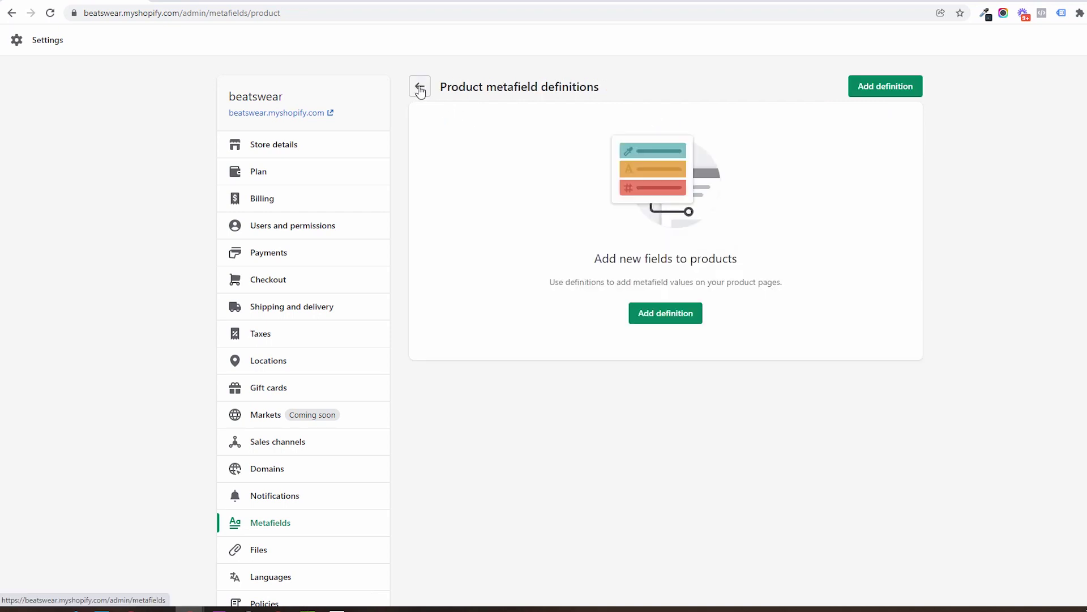
pyautogui.click(420, 87)
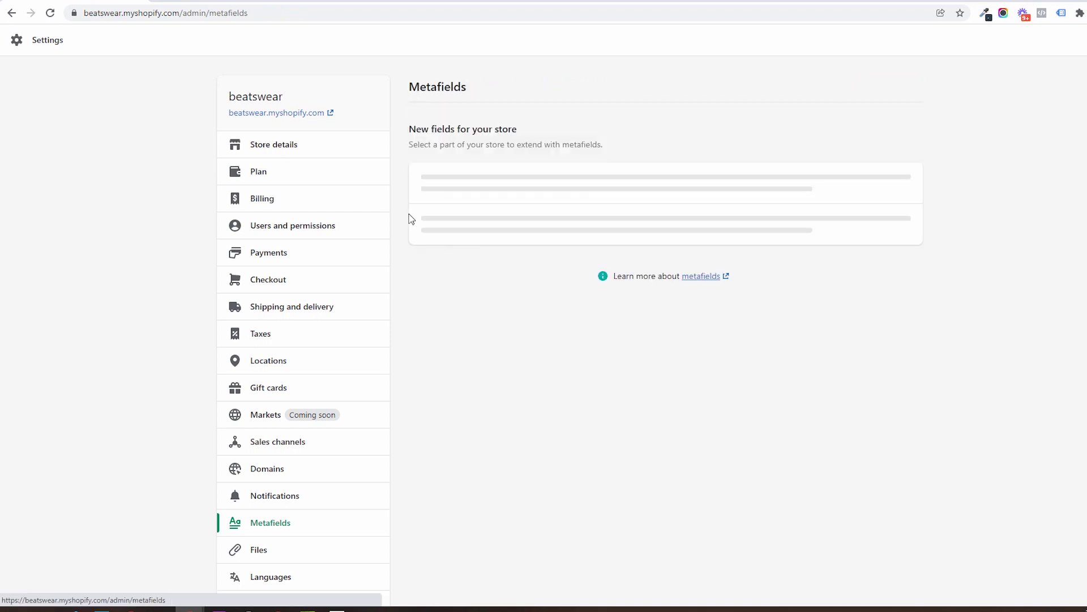
# Step: Look through the store's Files settings page
pyautogui.click(264, 551)
pyautogui.scroll(-1, 420, 408)
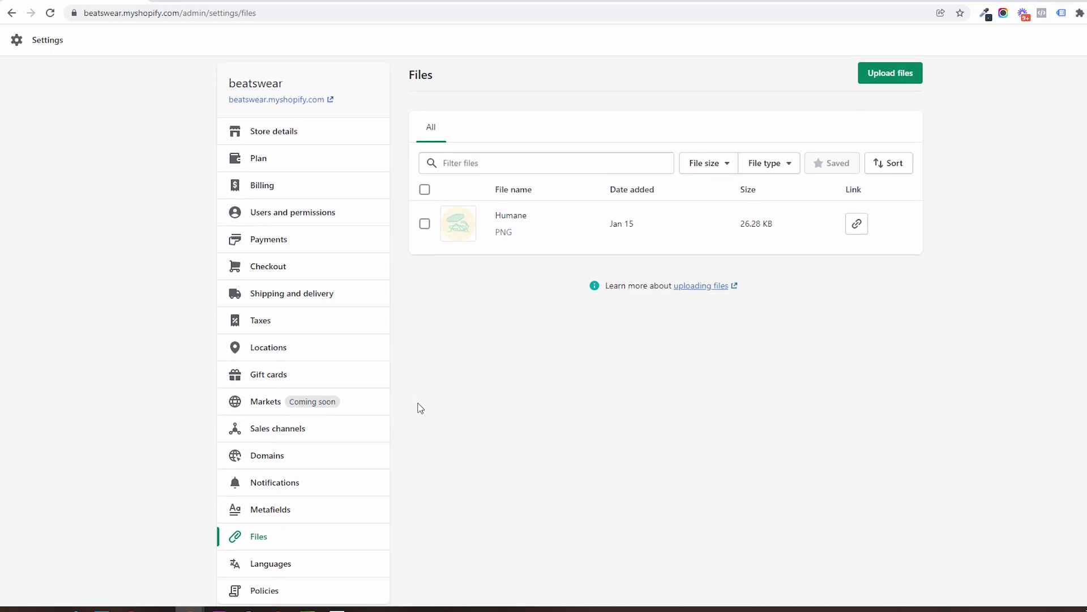
pyautogui.scroll(-1, 420, 408)
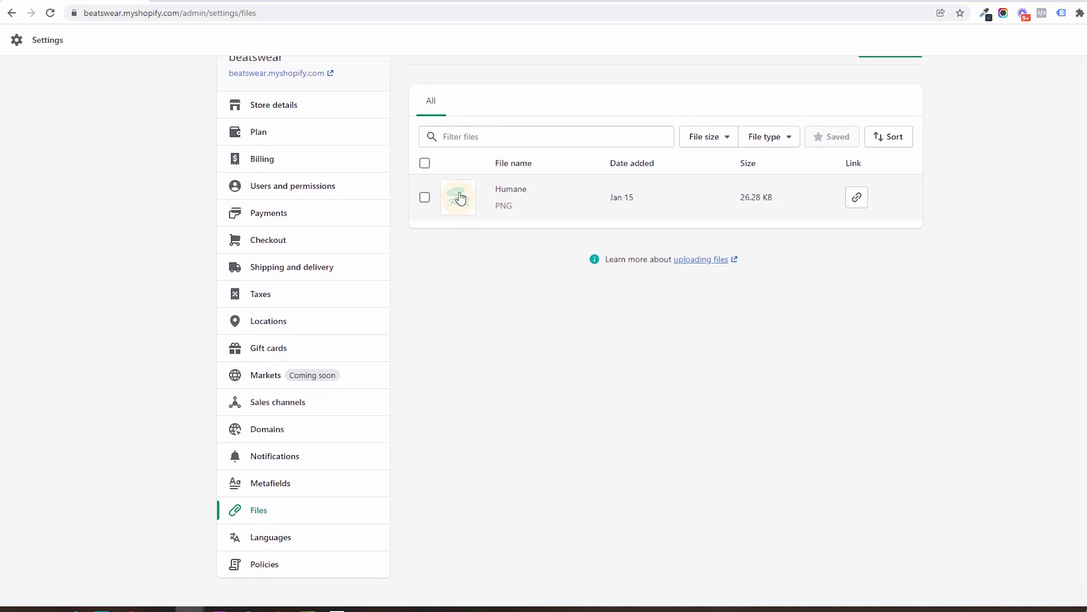
pyautogui.scroll(1, 657, 293)
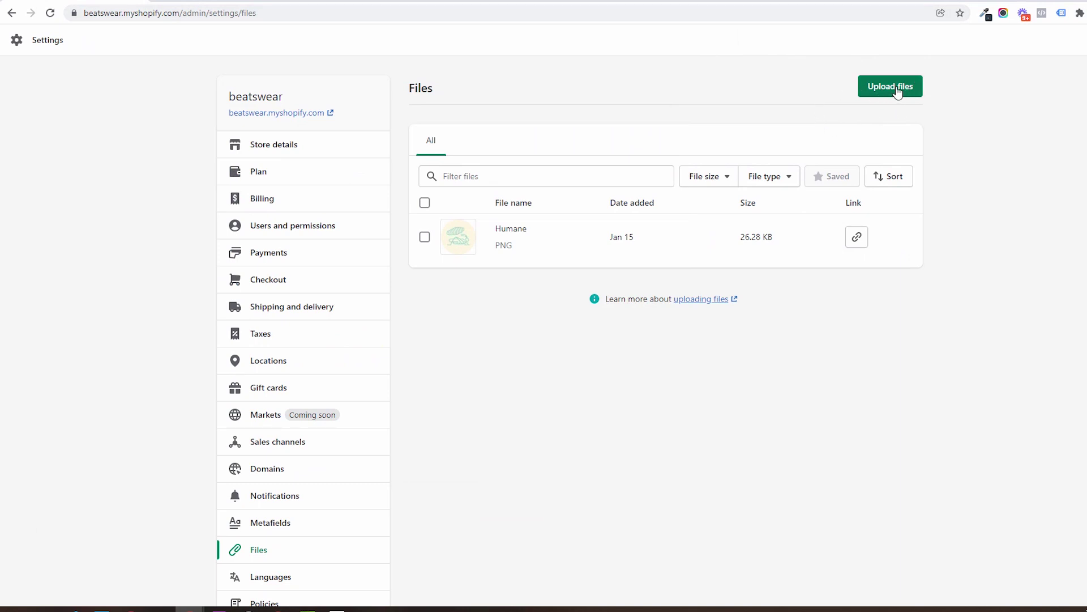
pyautogui.scroll(-1, 340, 436)
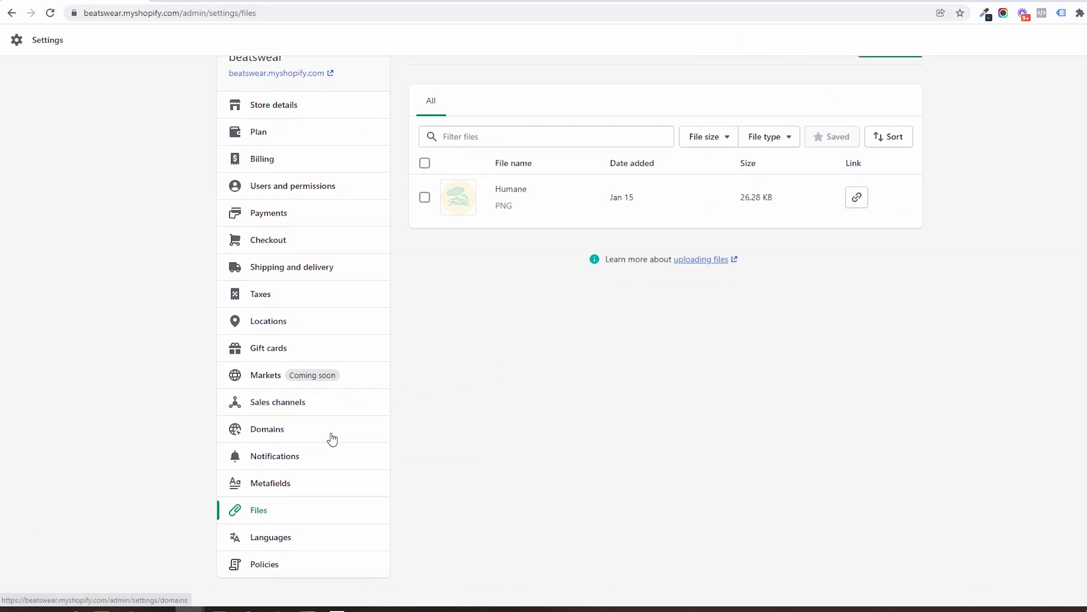
# Step: Fill the refund policy from a template, then go back to Online Store Preferences
pyautogui.click(274, 541)
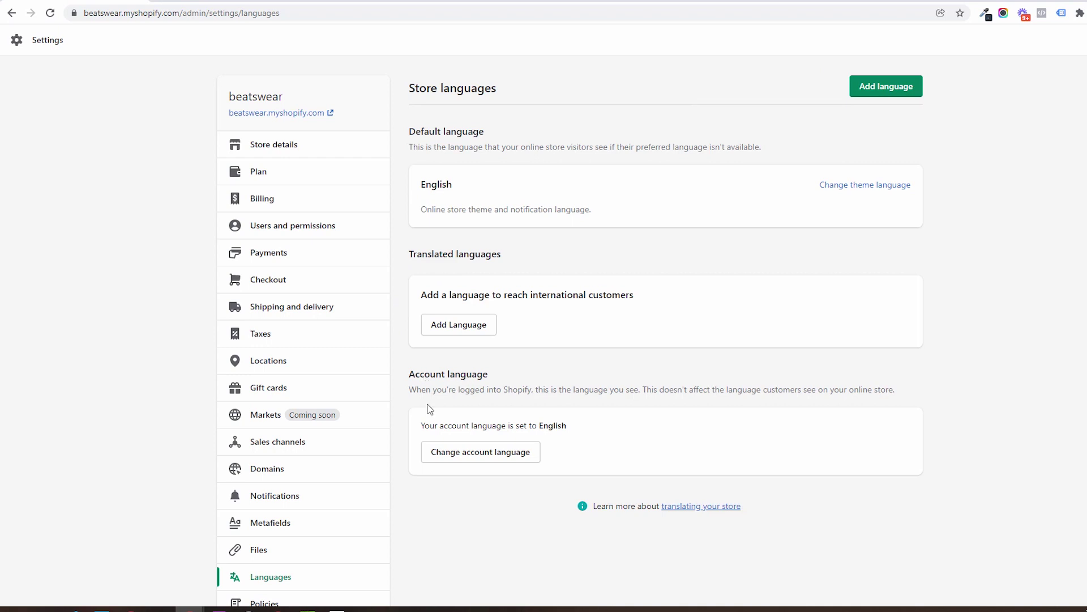
pyautogui.scroll(-1, 391, 422)
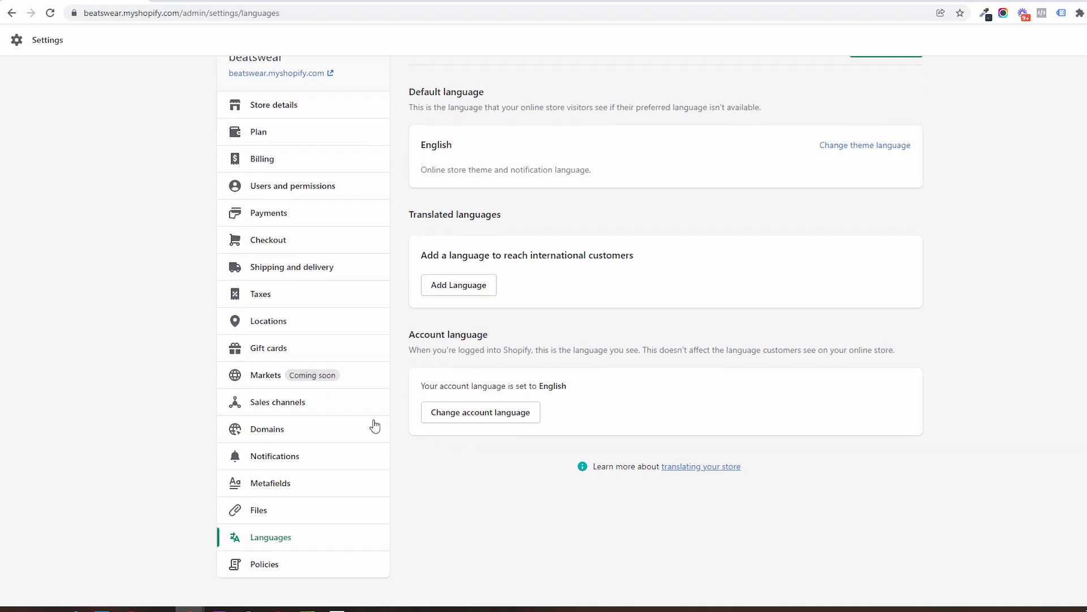
pyautogui.click(264, 565)
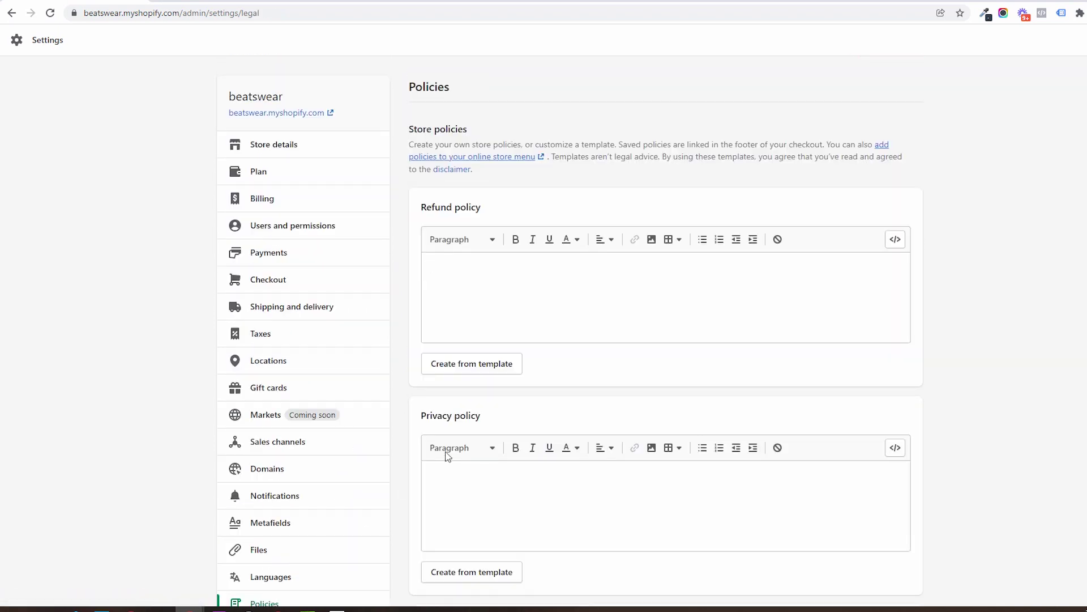
pyautogui.click(484, 371)
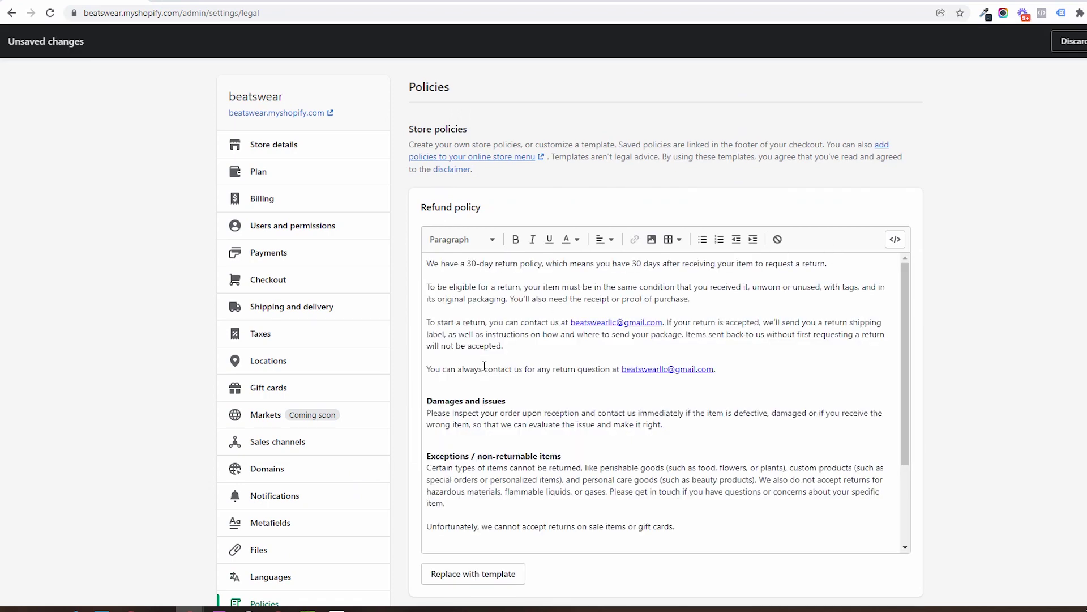
pyautogui.scroll(-8, 522, 399)
pyautogui.hotkey('alt', 'Left')
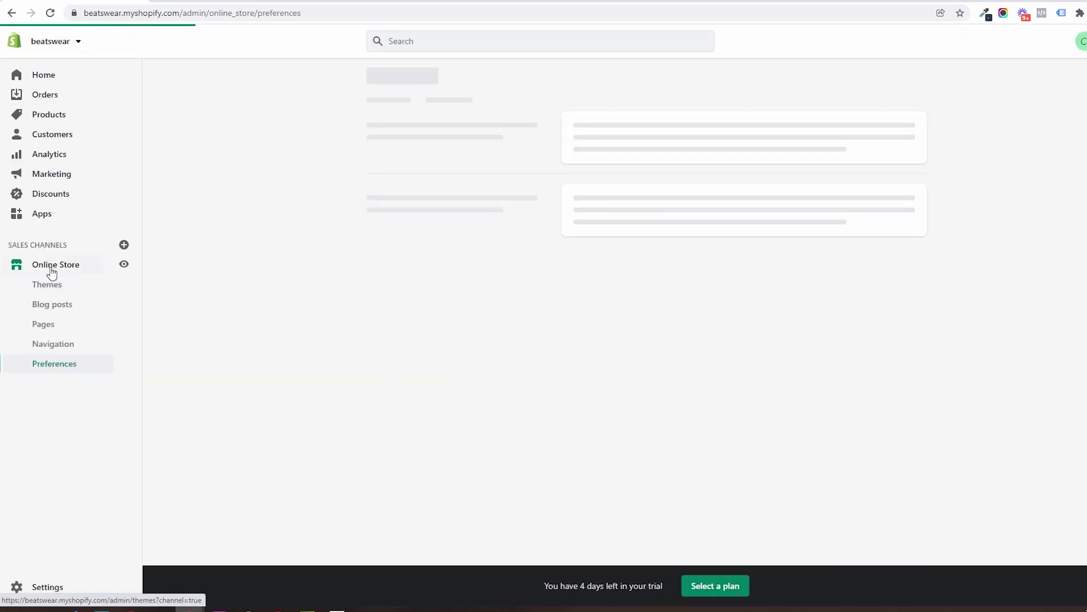
# Step: Review the Online Store Preferences page down to the password protection section
pyautogui.click(46, 282)
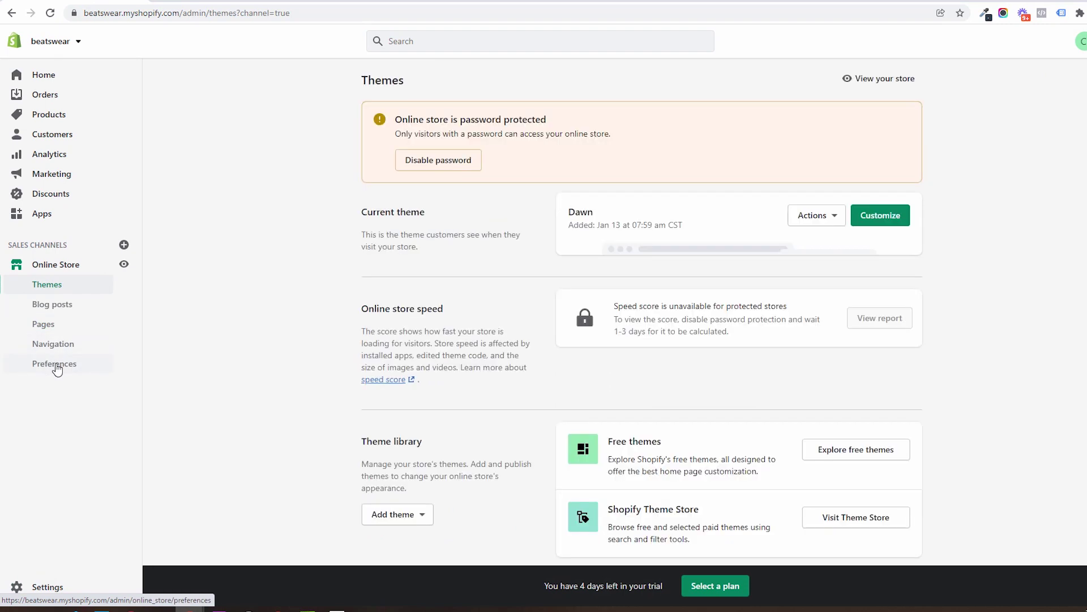
pyautogui.click(55, 364)
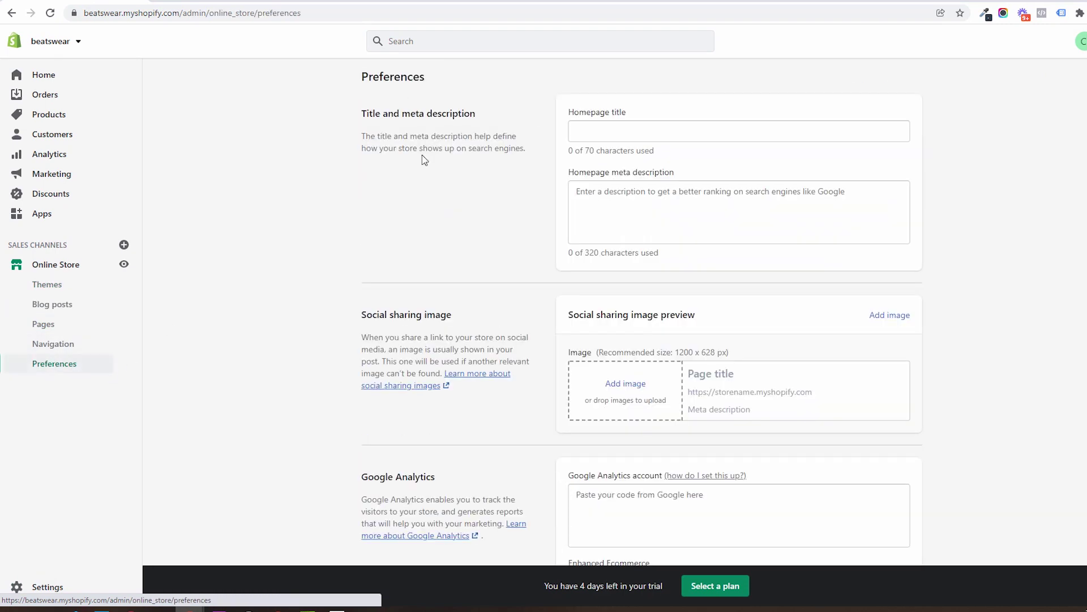
pyautogui.scroll(-5, 560, 299)
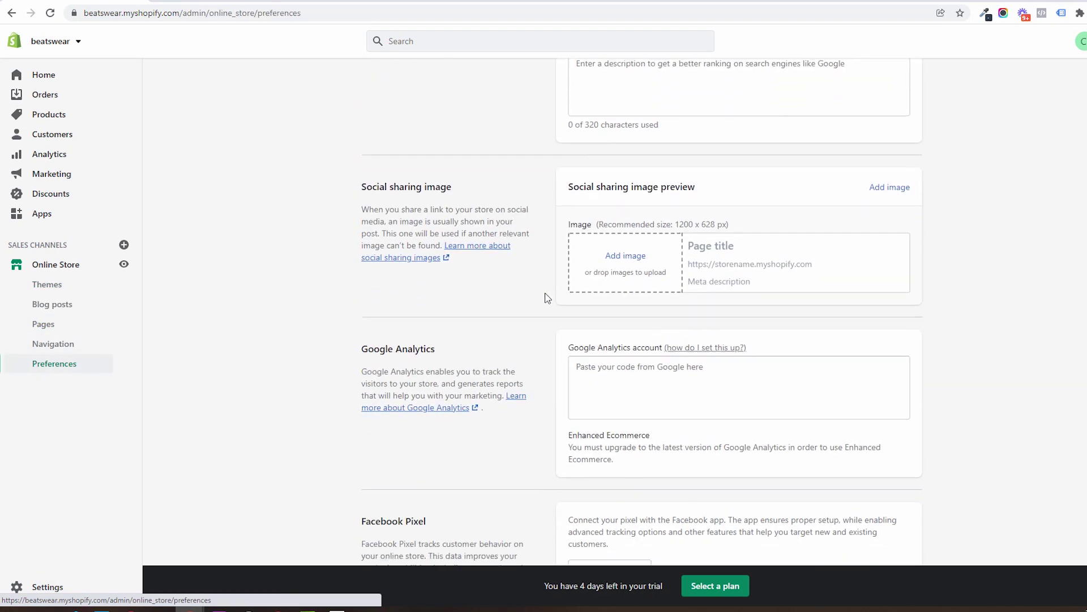
pyautogui.scroll(-8, 586, 291)
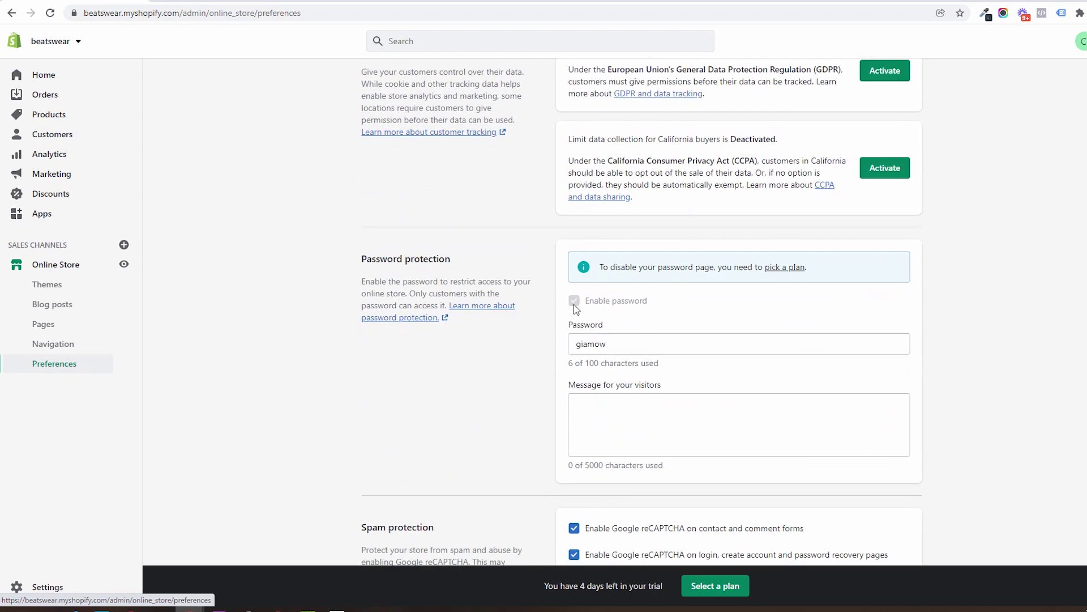
# Step: Visit the Navigation menus and Pages lists, ending on the empty Blog posts page
pyautogui.click(54, 345)
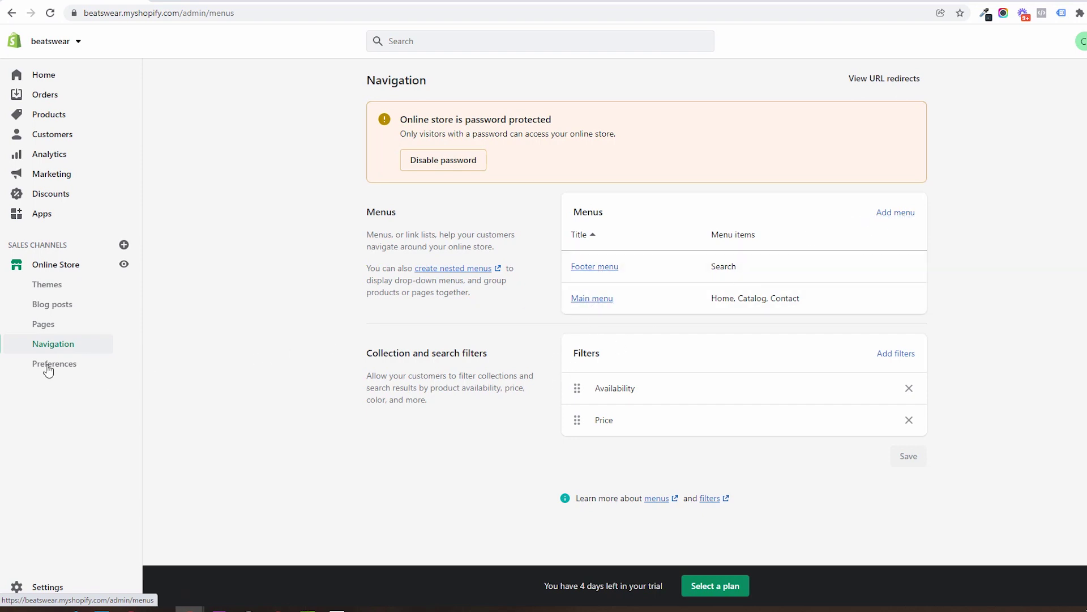
pyautogui.click(42, 325)
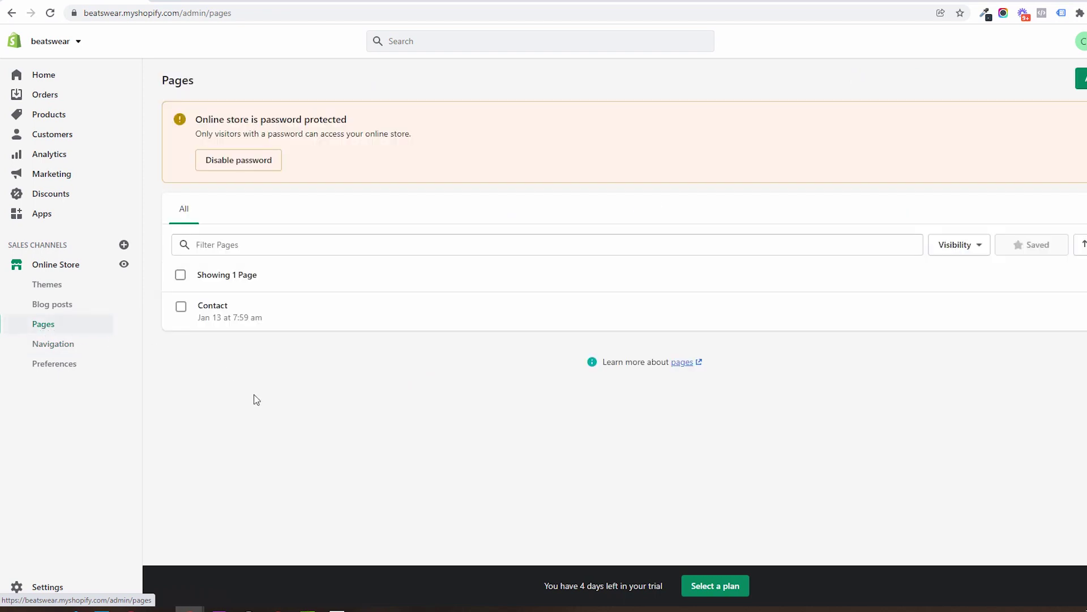
pyautogui.click(61, 312)
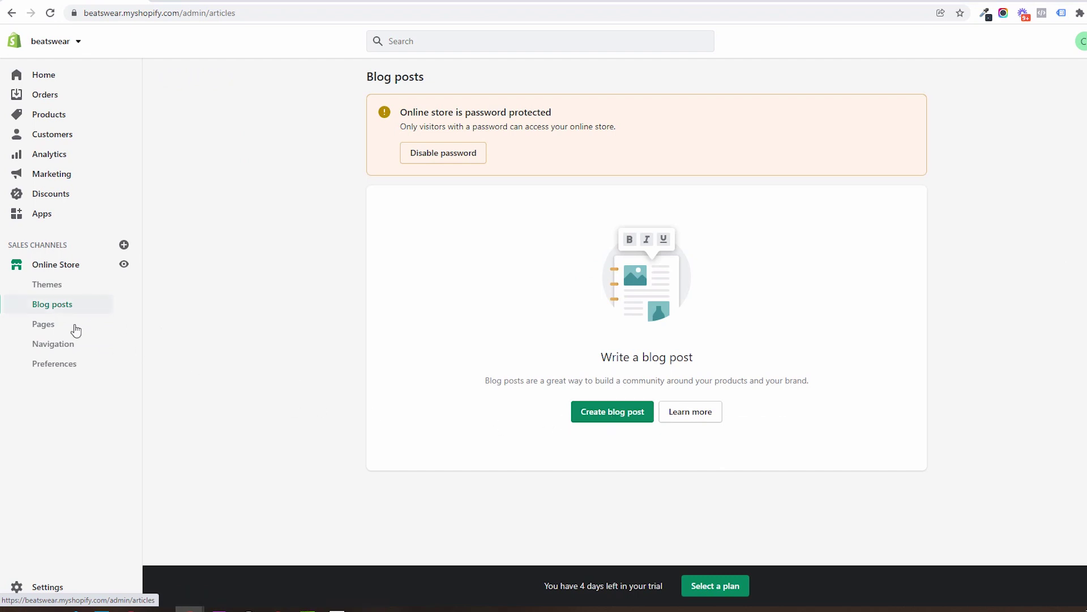
# Step: Tour the Themes page, pointing out the Free themes and Shopify Theme Store options
pyautogui.click(52, 285)
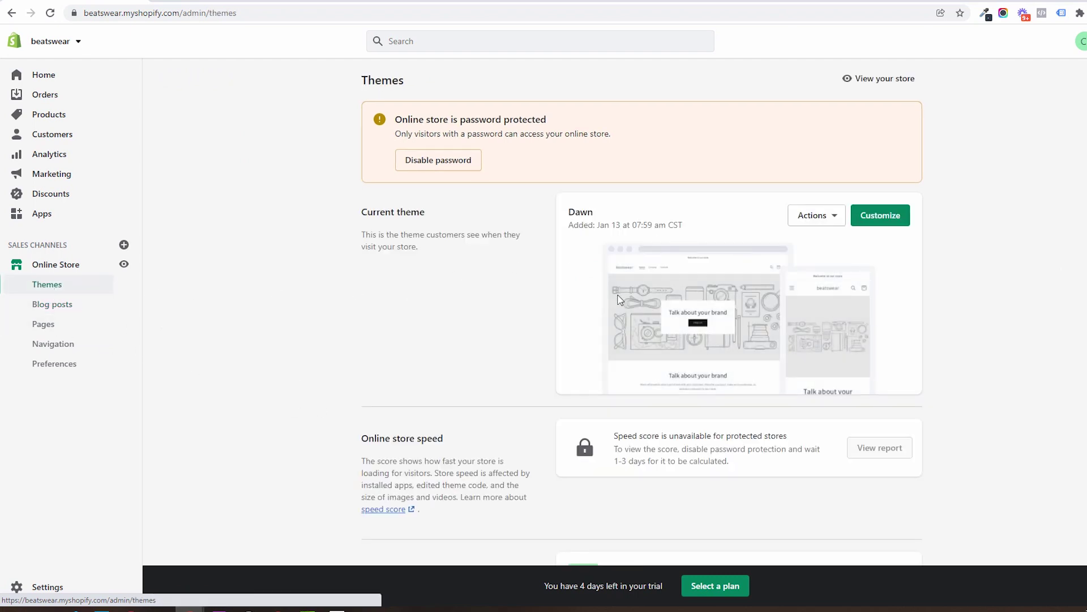
pyautogui.scroll(-3, 772, 345)
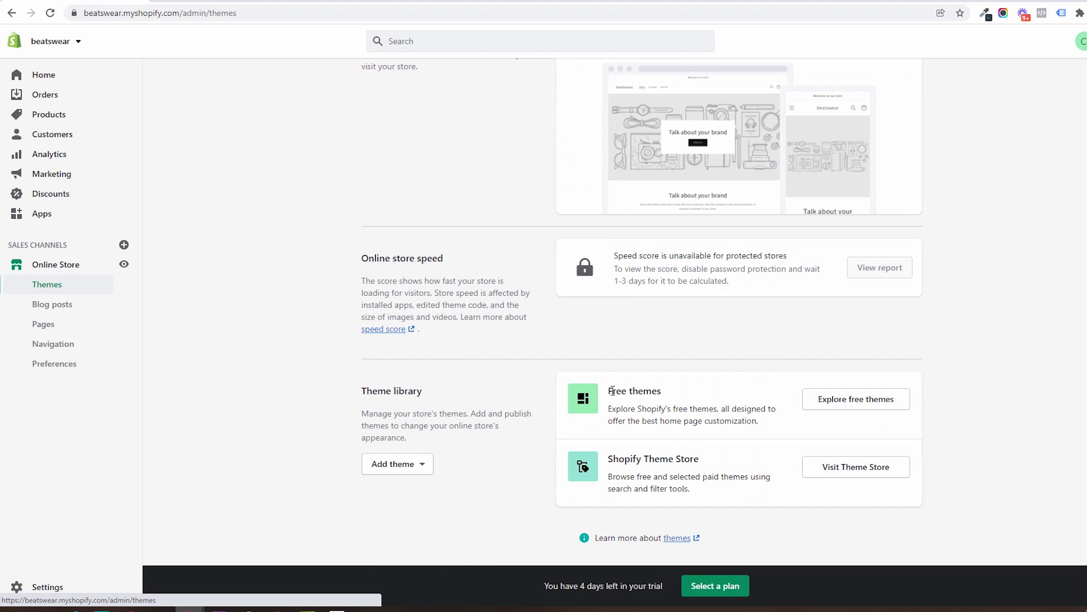
pyautogui.tripleClick(640, 395)
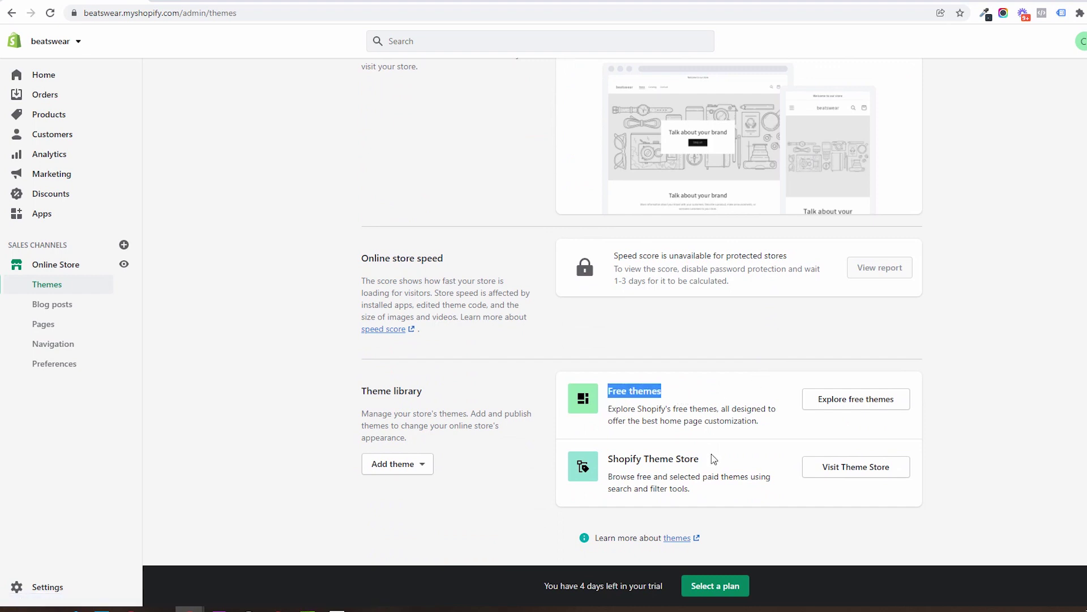
pyautogui.moveTo(711, 453)
pyautogui.mouseDown()
pyautogui.moveTo(603, 462)
pyautogui.moveTo(702, 446)
pyautogui.mouseUp()
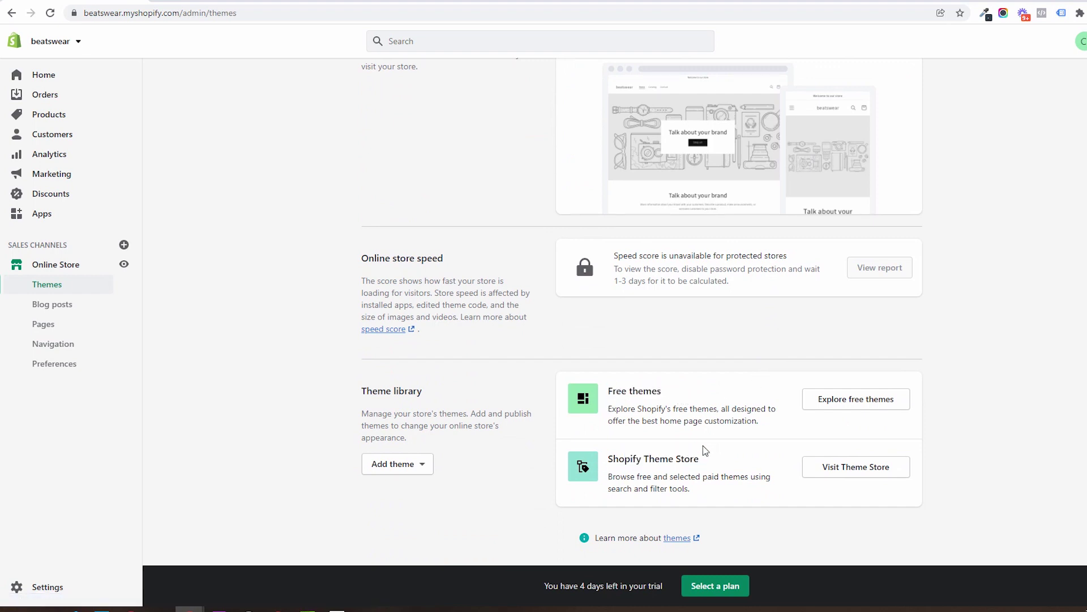
# Step: Visit the Apps and Discounts sections, then go to the Marketing overview
pyautogui.click(40, 213)
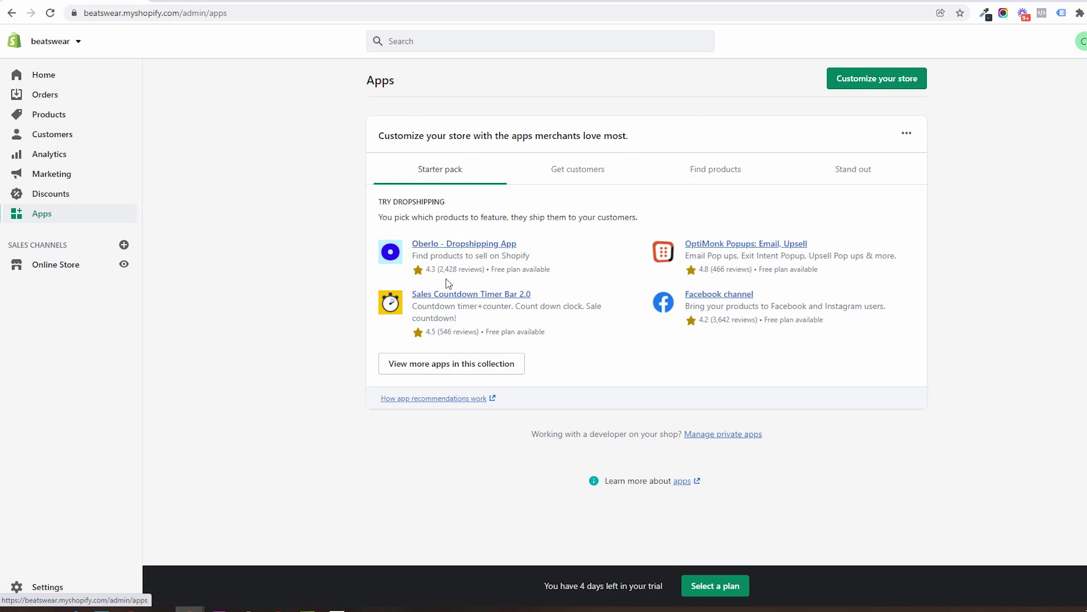
pyautogui.click(59, 196)
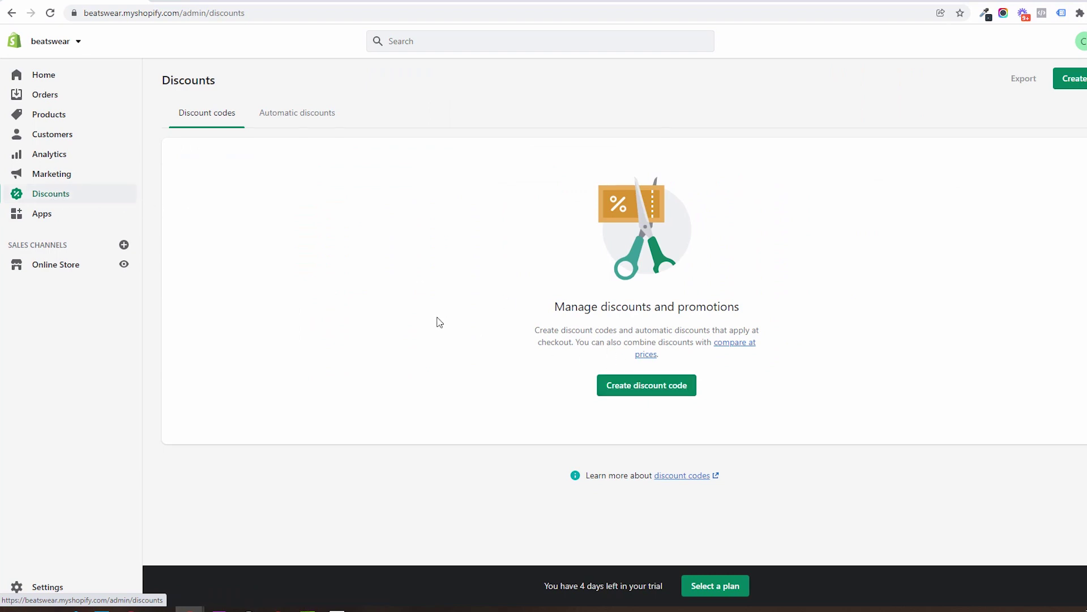
pyautogui.click(59, 177)
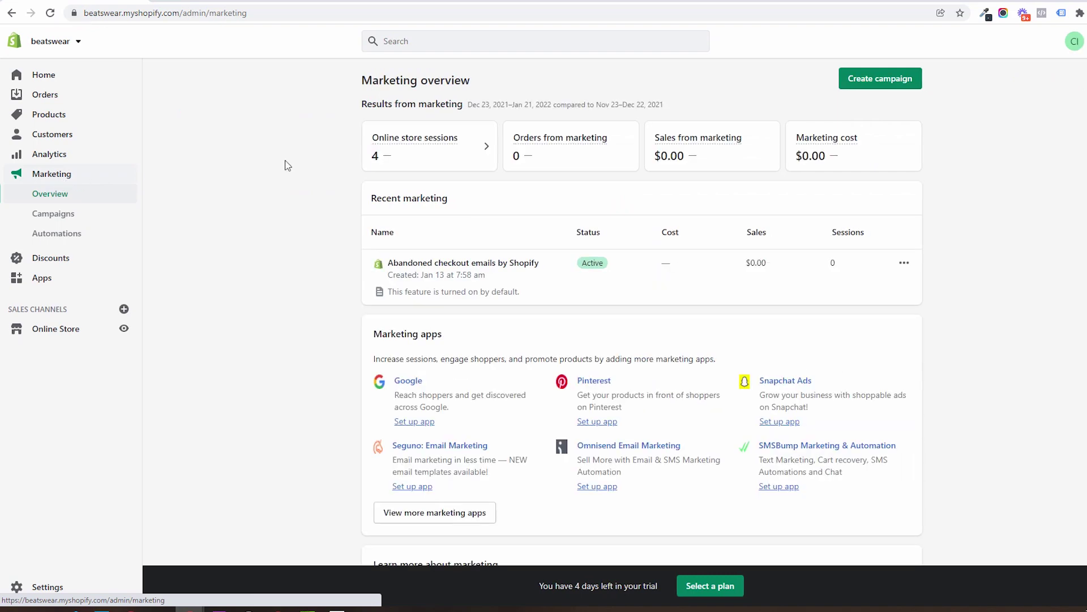
# Step: Skim the Marketing overview and the Analytics overview dashboard
pyautogui.scroll(-4, 431, 339)
pyautogui.scroll(3, 455, 451)
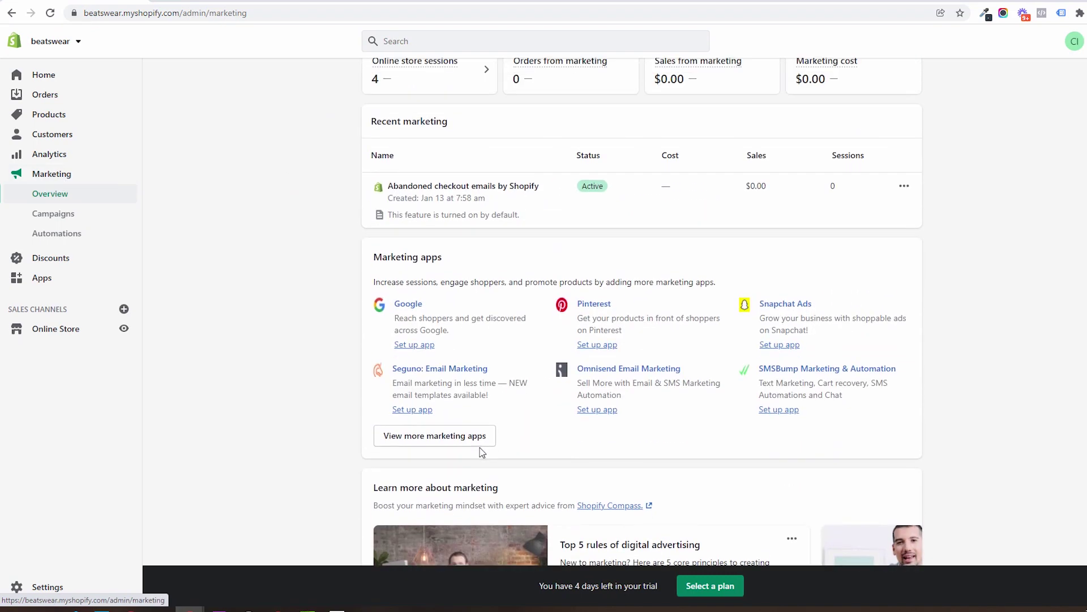
pyautogui.click(51, 157)
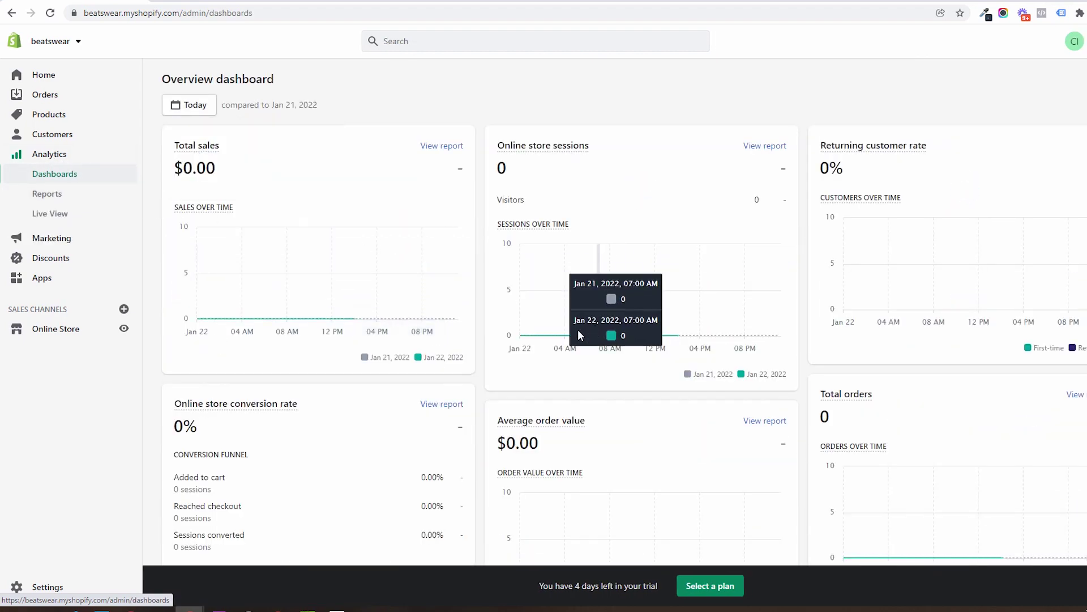
pyautogui.scroll(-7, 485, 352)
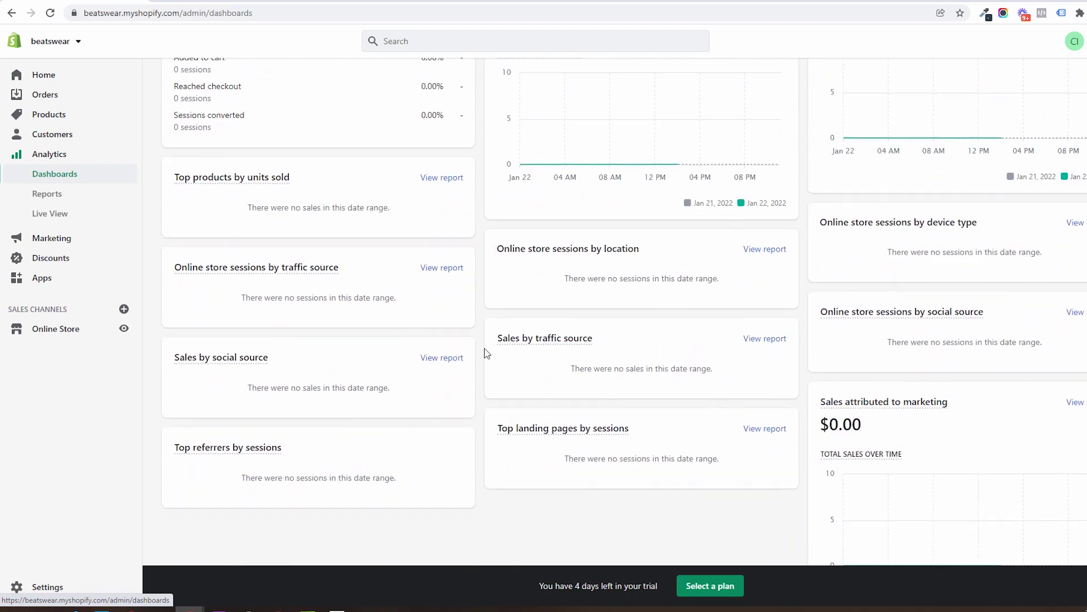
pyautogui.scroll(7, 485, 352)
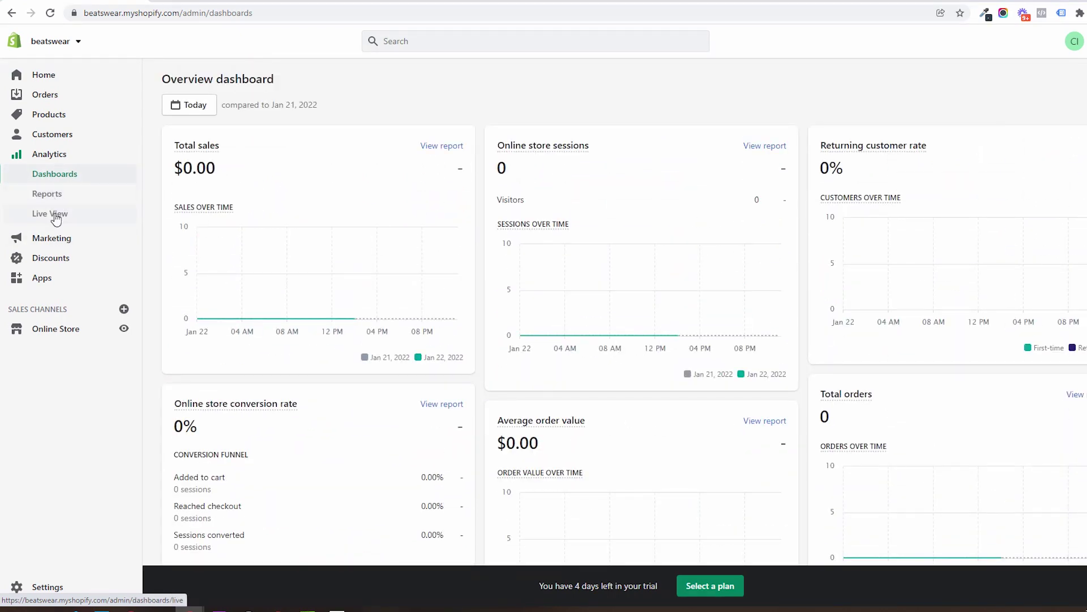
# Step: Check analytics Reports and Live View, spinning the globe toward North America, then go to Customers
pyautogui.click(49, 197)
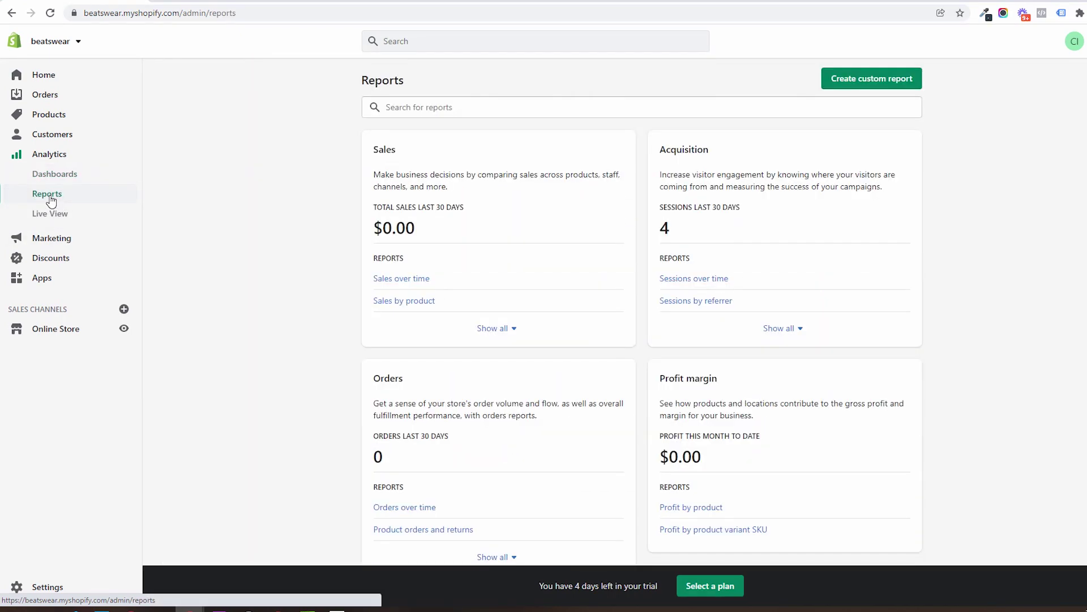
pyautogui.scroll(-5, 284, 253)
pyautogui.scroll(5, 285, 253)
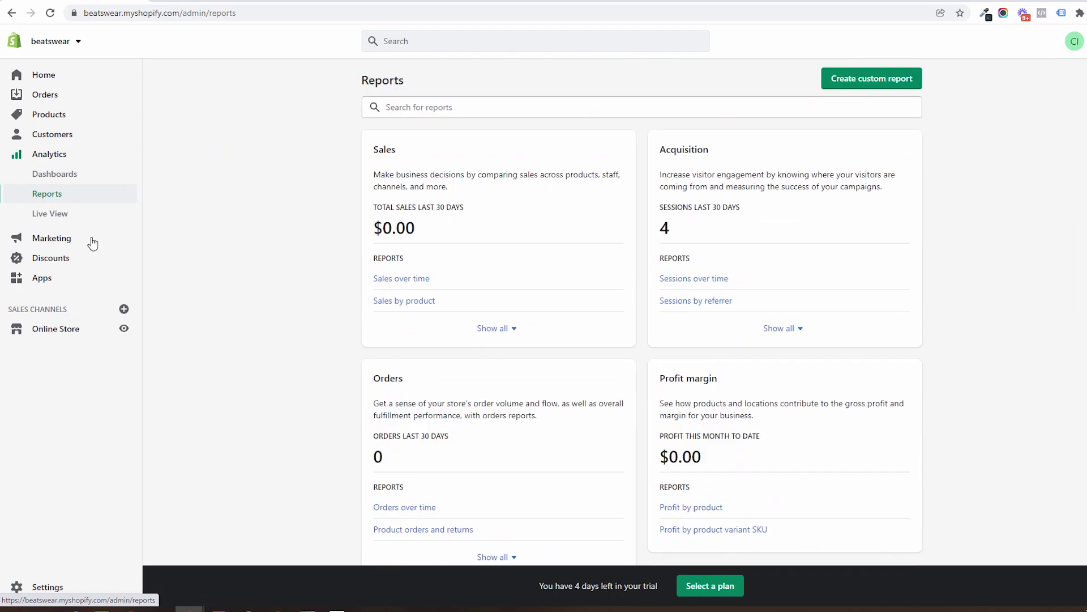
pyautogui.click(61, 218)
pyautogui.moveTo(525, 299); pyautogui.dragTo(497, 290)
pyautogui.click(68, 137)
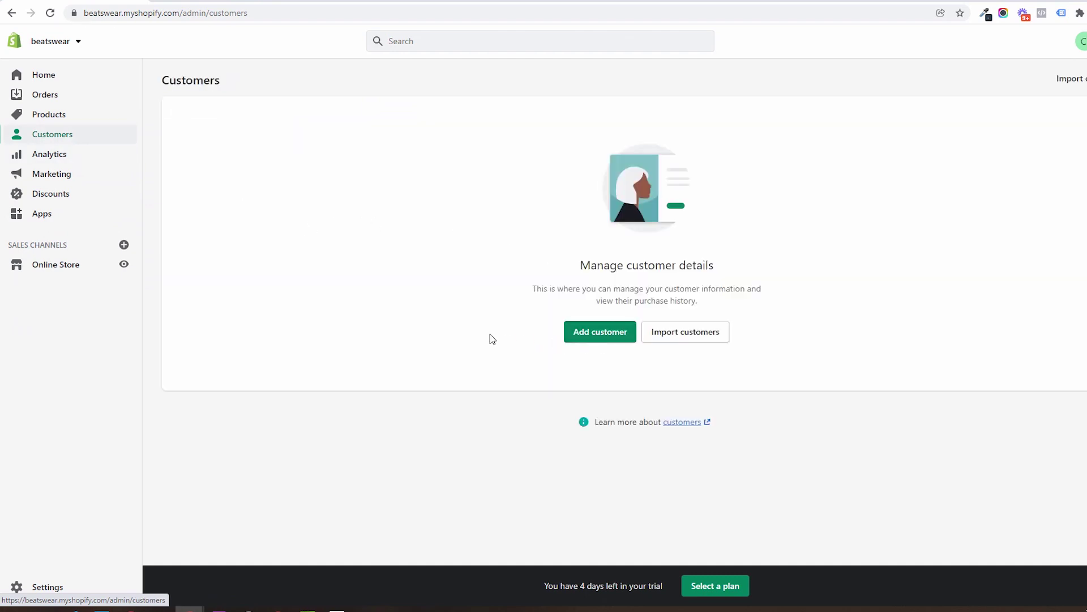
# Step: Visit the empty Products and Orders pages, then the Abandoned checkouts page
pyautogui.click(43, 116)
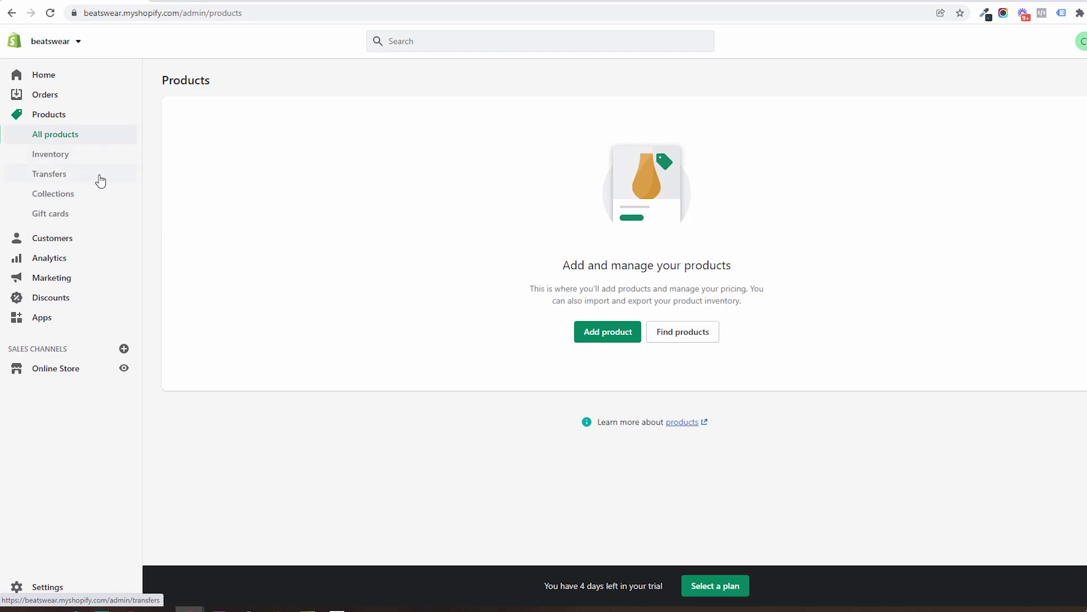
pyautogui.click(45, 98)
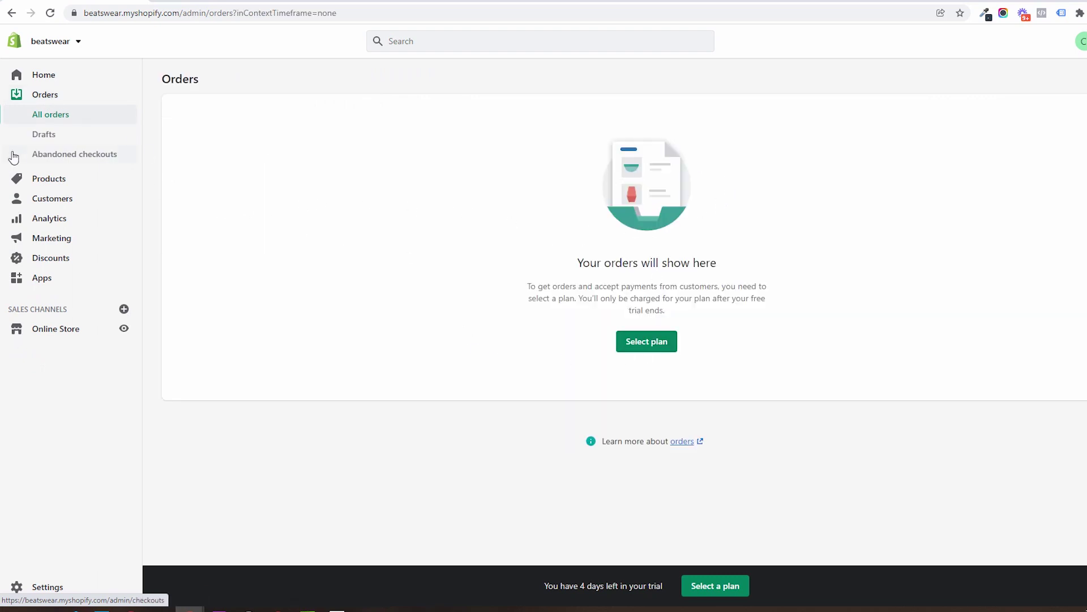
pyautogui.click(89, 156)
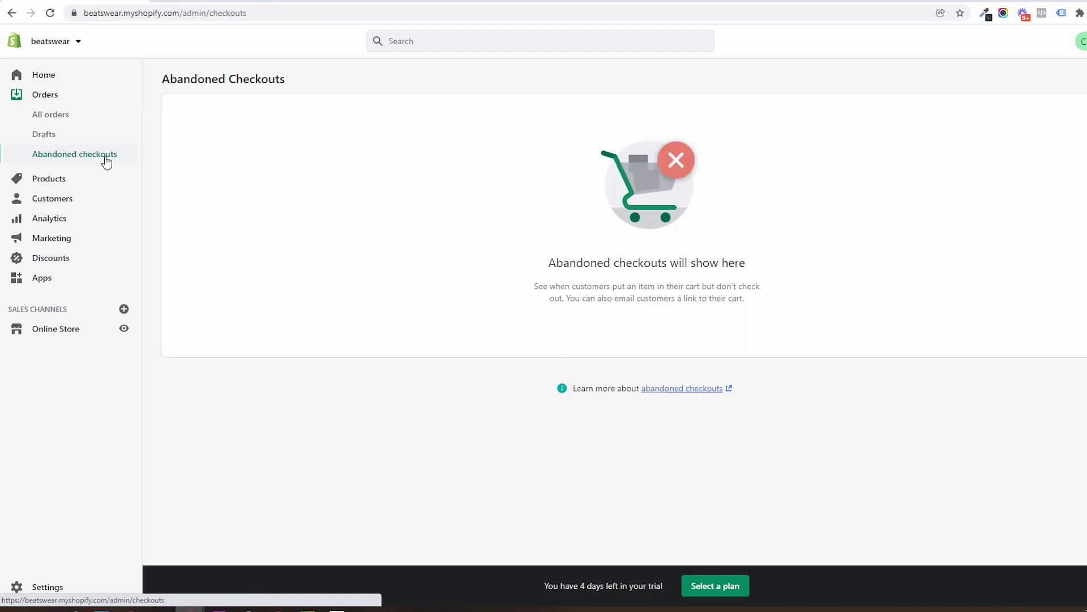
# Step: Go back to the Home dashboard showing first-product tips and a plan offer
pyautogui.click(43, 78)
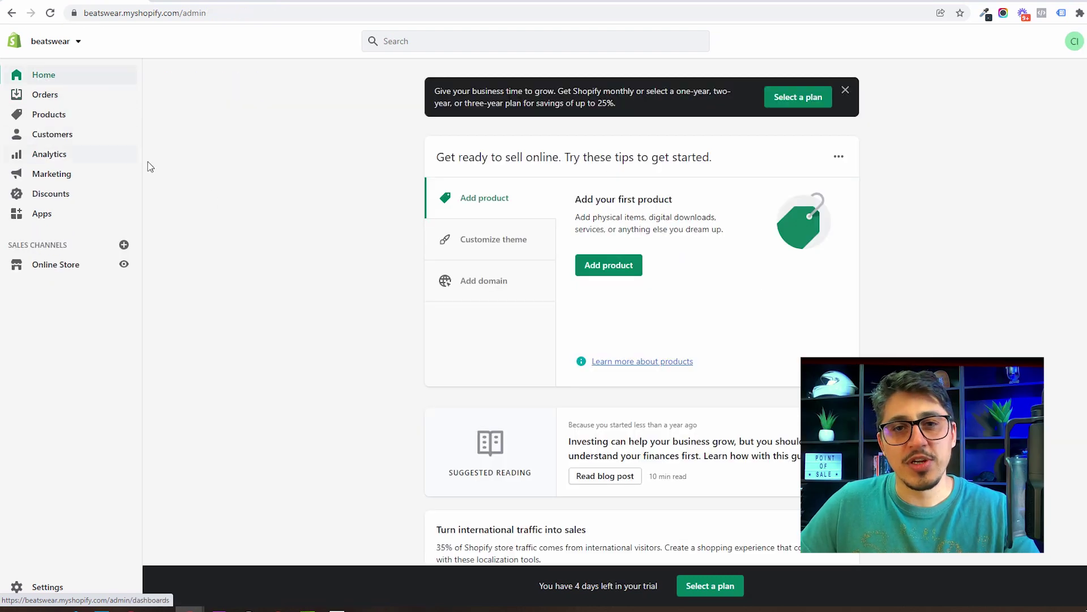